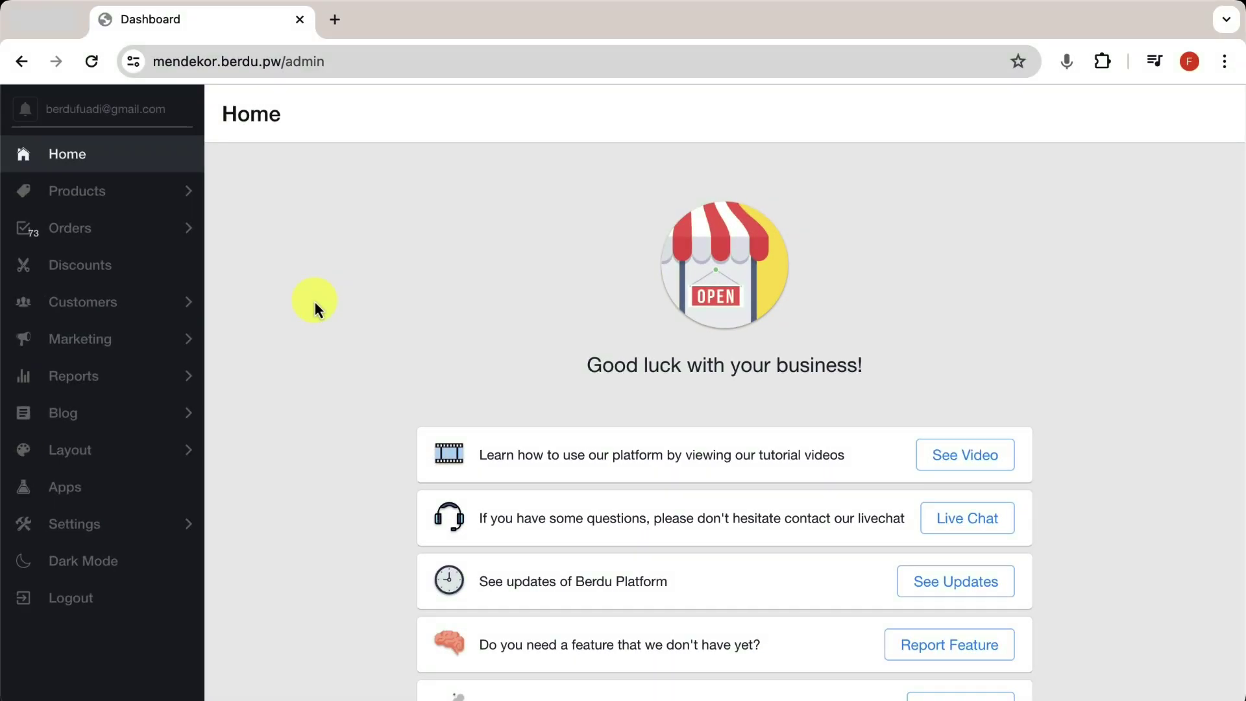
From the Products list, add a new product and enter 'Classic T-Shirt' as its name
left_click(120, 196)
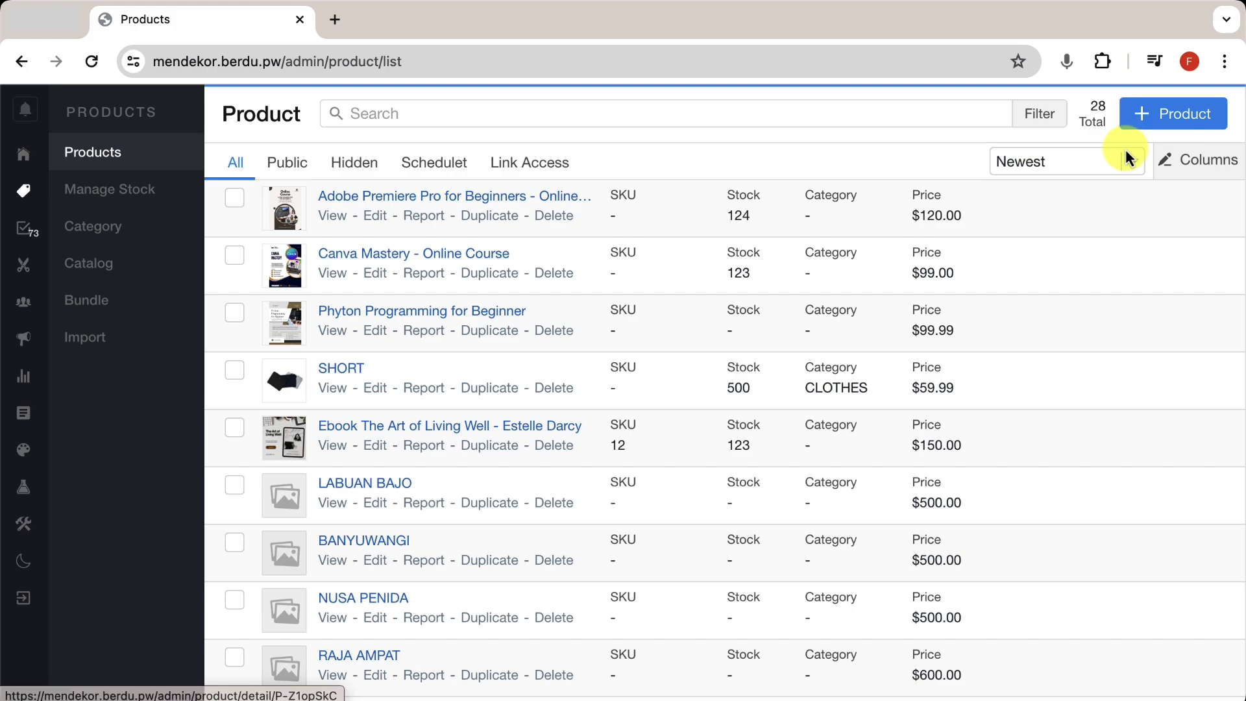
left_click(1138, 113)
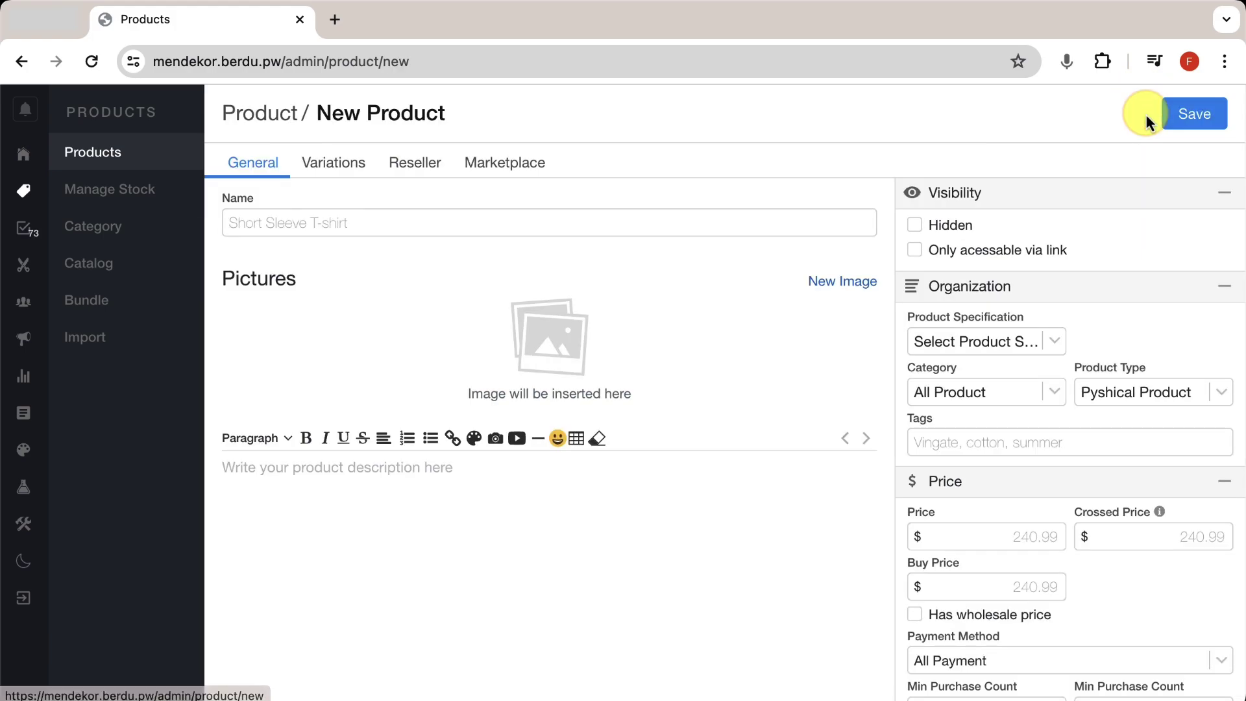
left_click(978, 331)
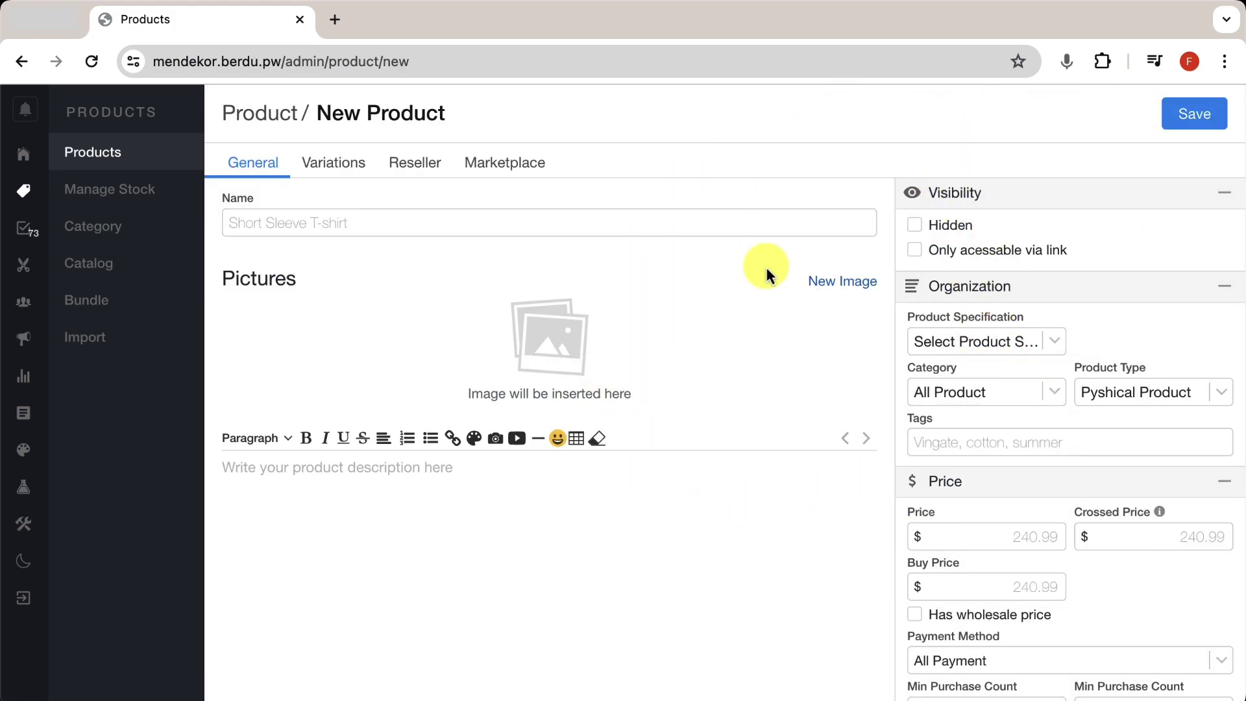
left_click(456, 218)
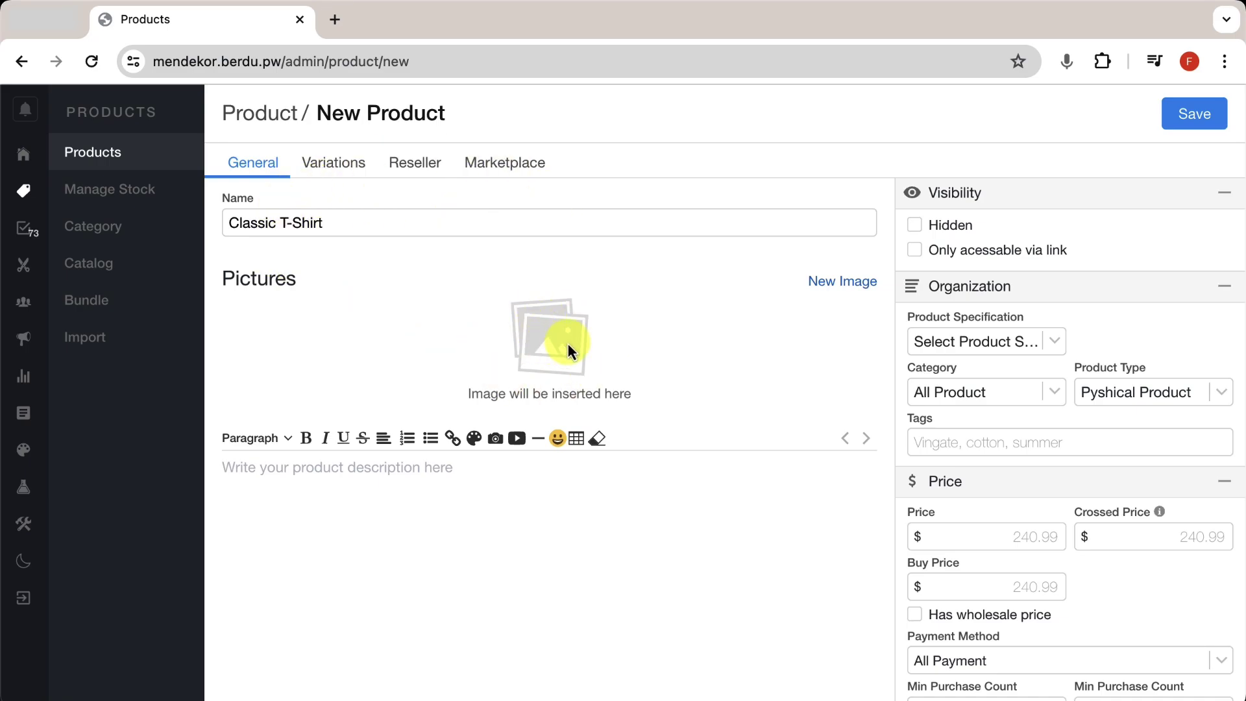
Upload the t-shirt cover image, then the five shirt photos 1BLACK through 5LILAC
left_click(824, 285)
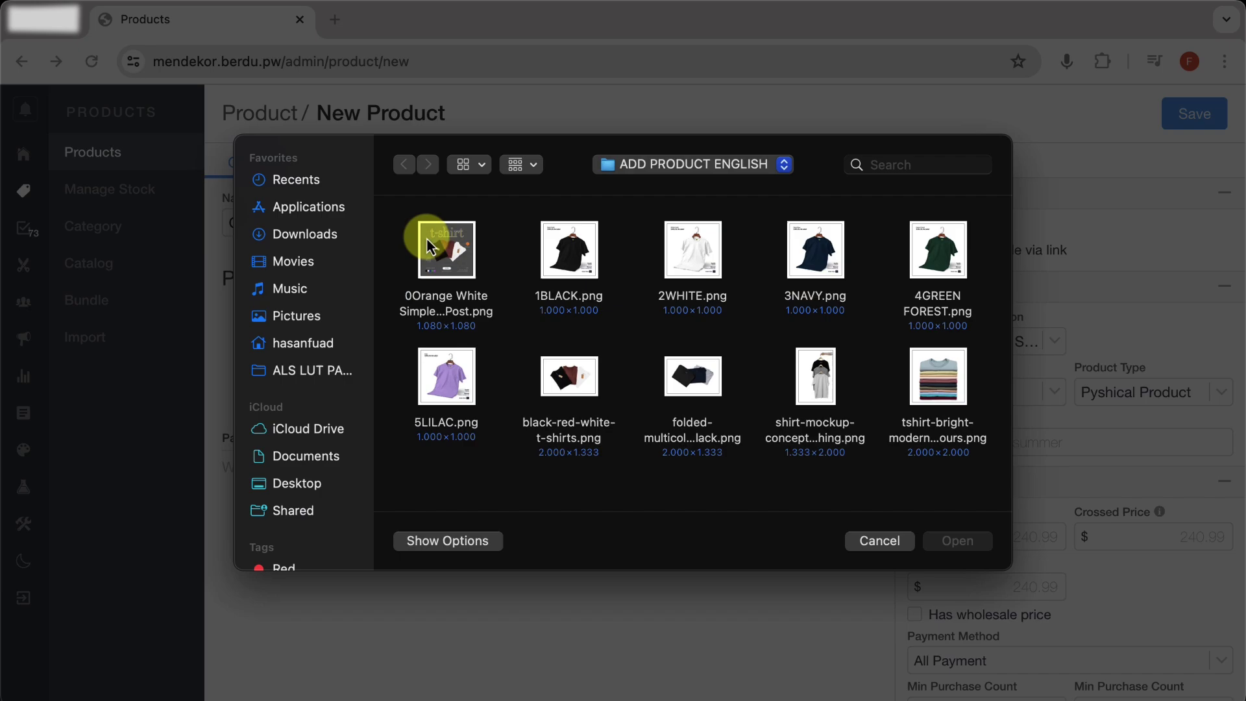
double_click(436, 250)
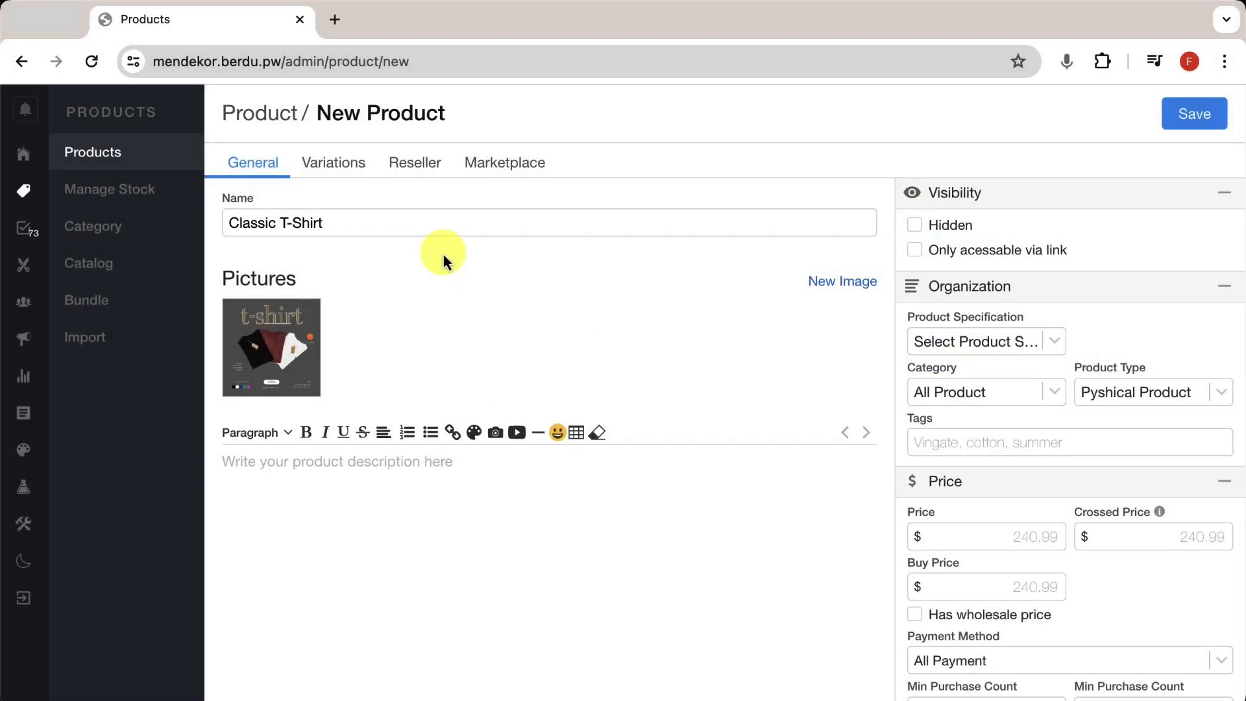
left_click(823, 281)
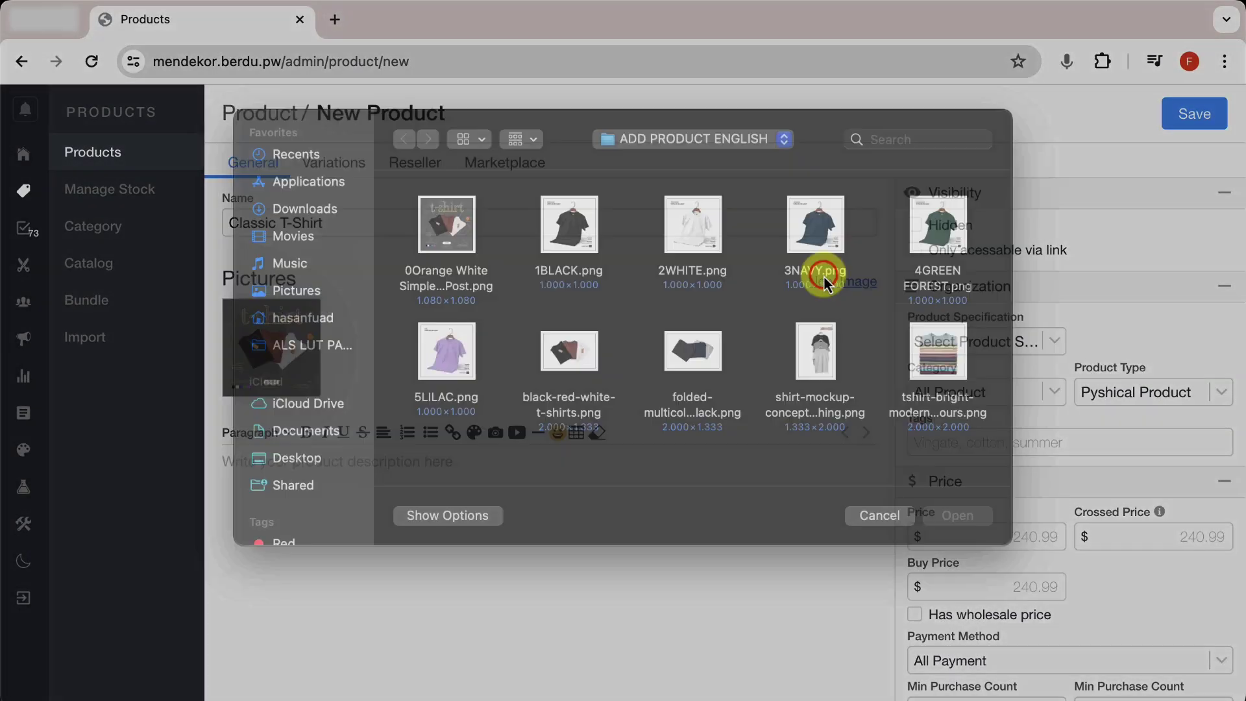
left_click(587, 252)
key("shift+Down")
key("shift+Left")
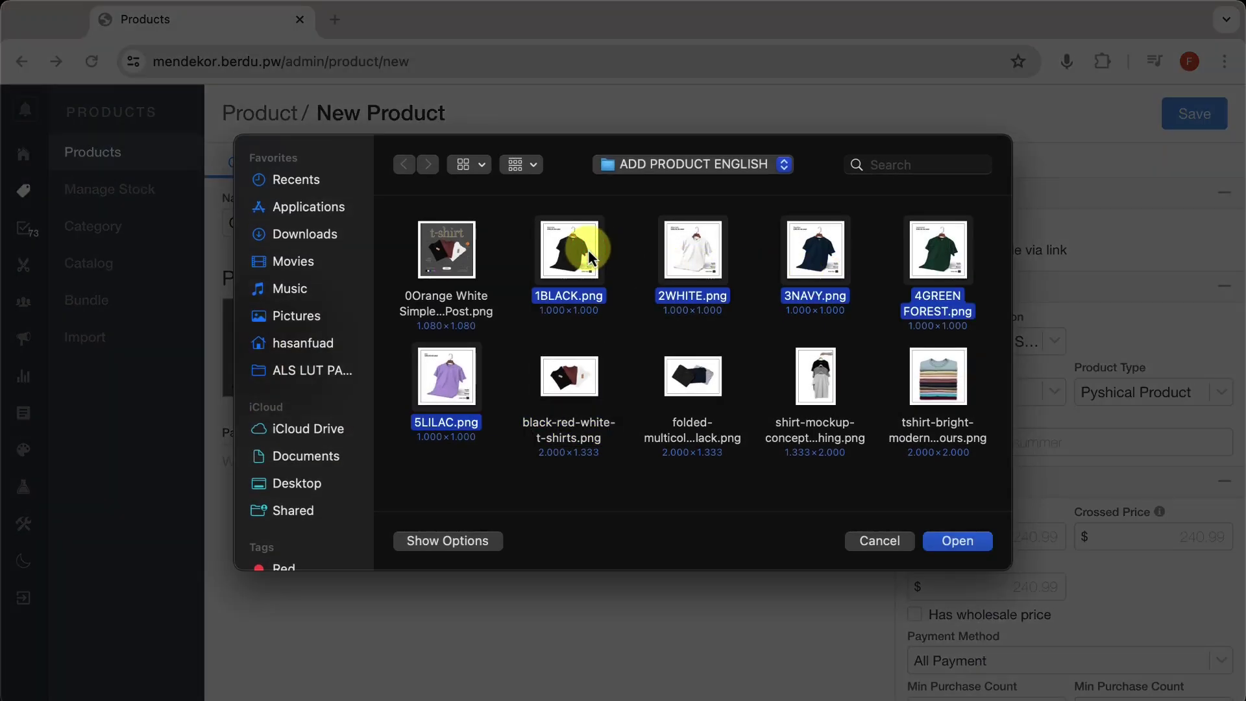
key("Return")
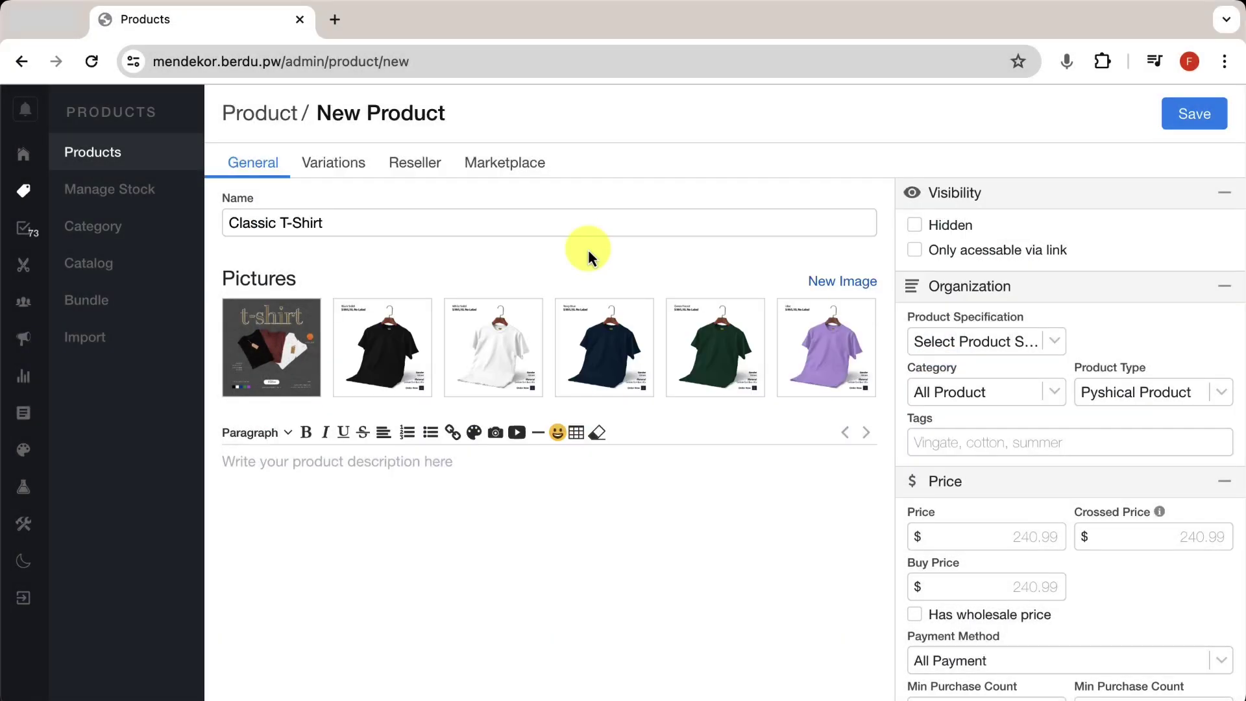
left_click(820, 329)
left_click_drag(820, 328, 840, 351)
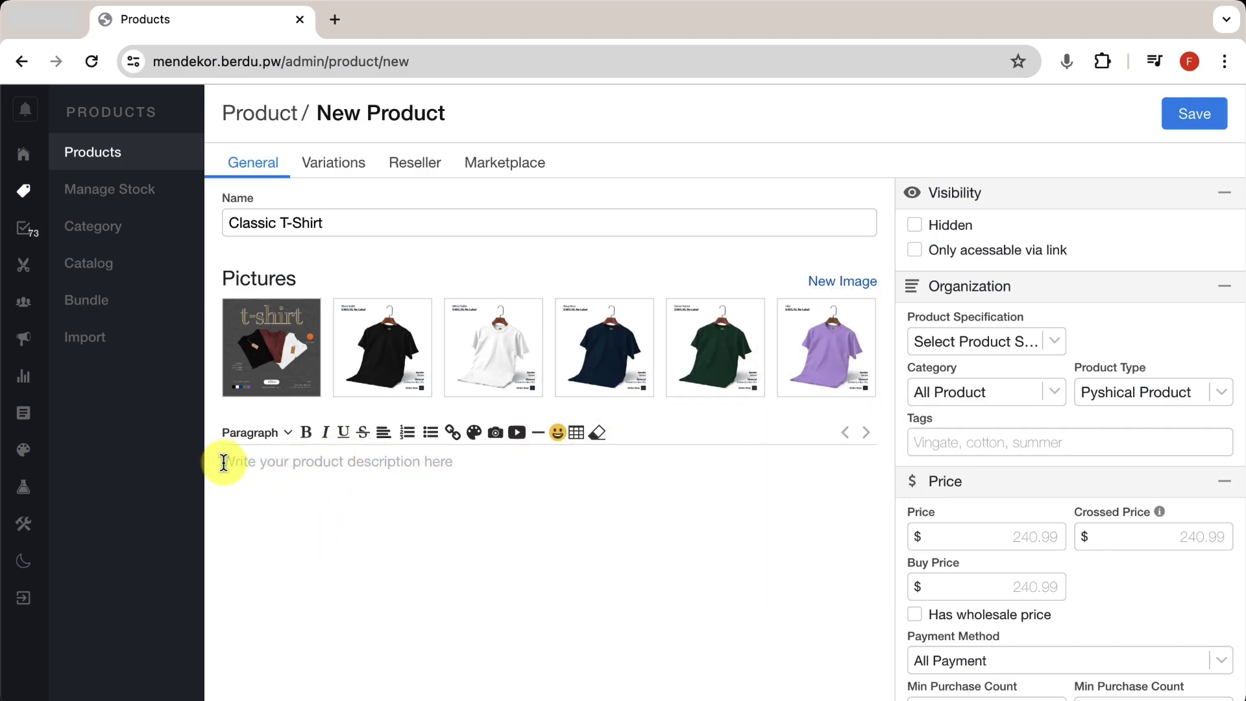
Paste the product description and format 'Product Specifications:' as Heading 3
left_click(224, 462)
key("ctrl+v")
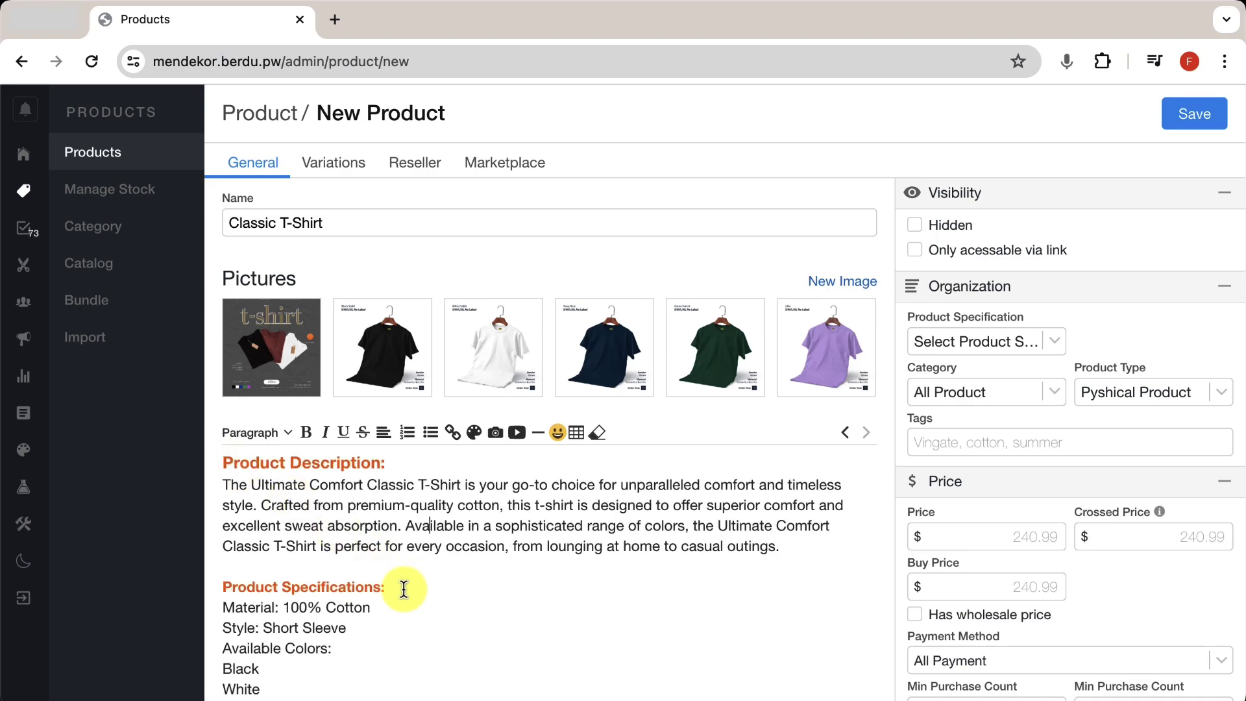
left_click_drag(402, 589, 223, 588)
left_click(272, 432)
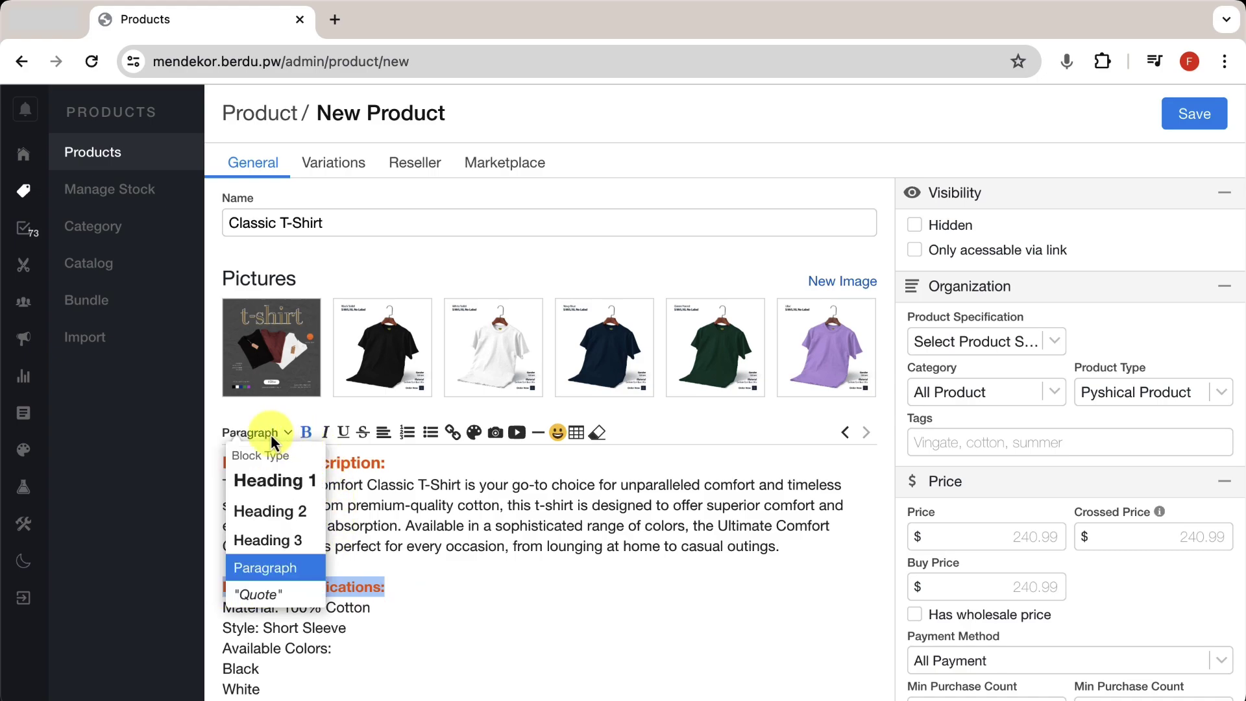
left_click(290, 548)
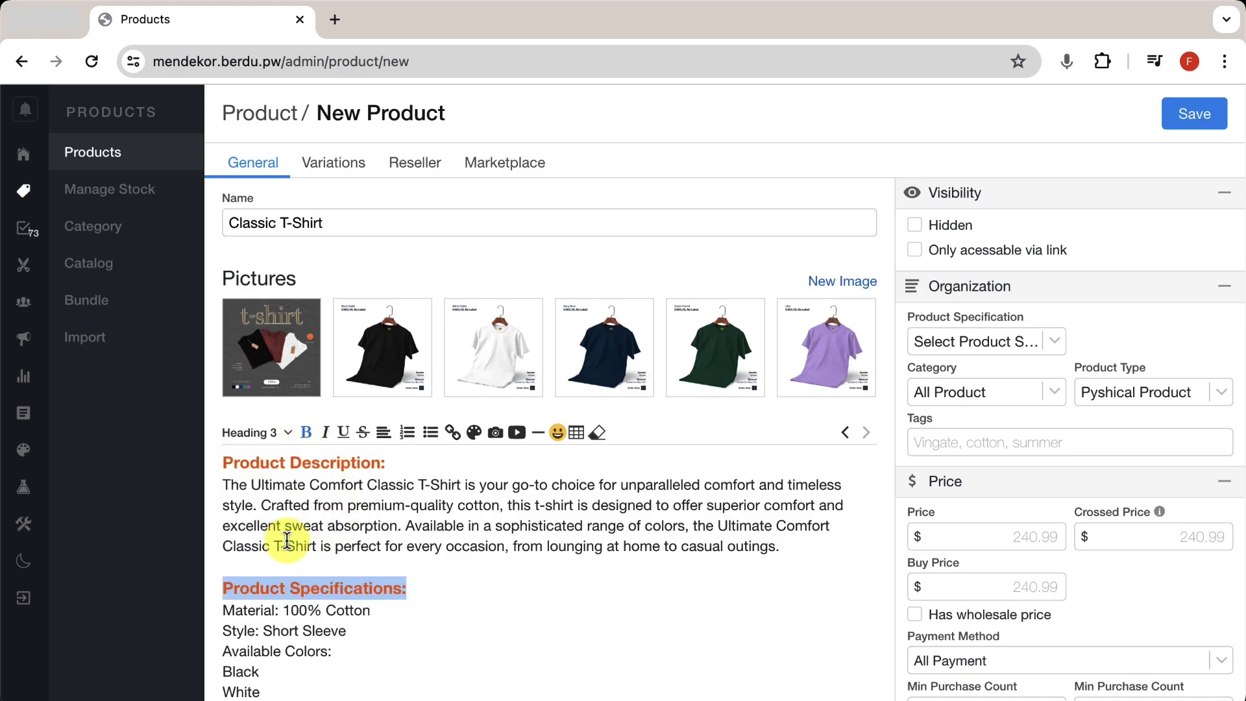
left_click(430, 593)
scroll(429, 595, "down", 2)
scroll(429, 594, "down", 2)
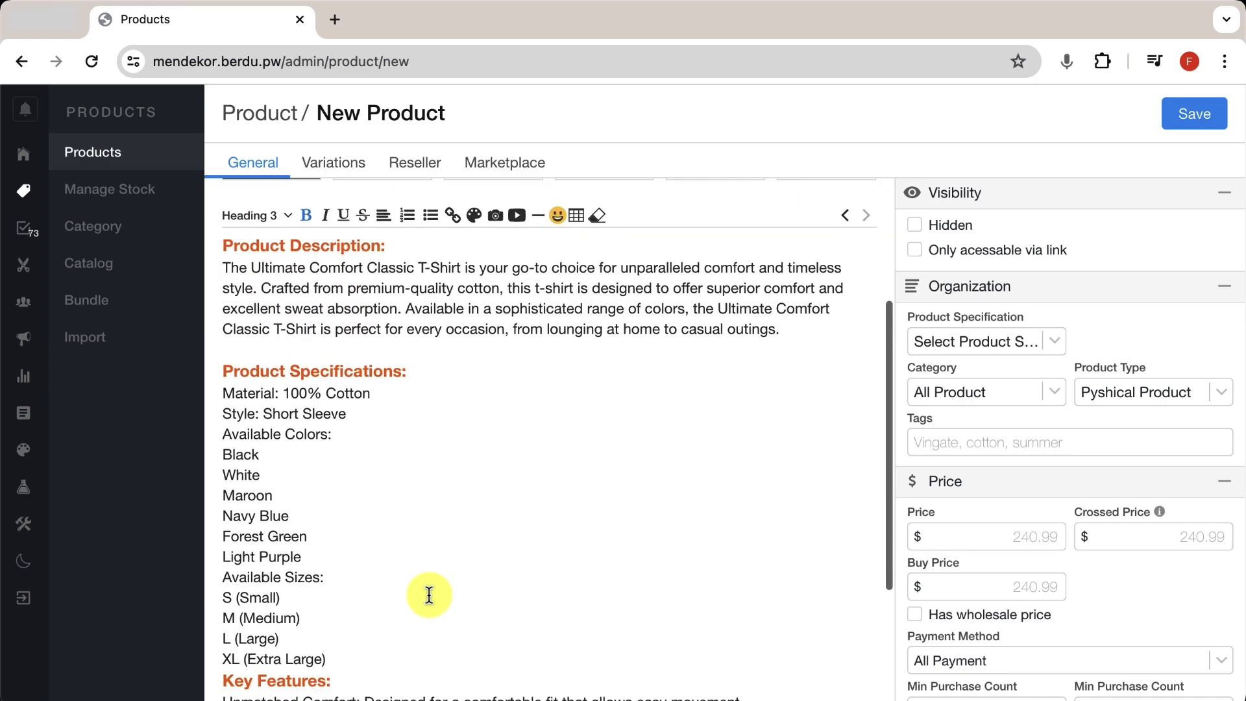
Turn the material, colour and size lines into a bulleted list, leaving text colours unchanged
left_click_drag(223, 393, 344, 656)
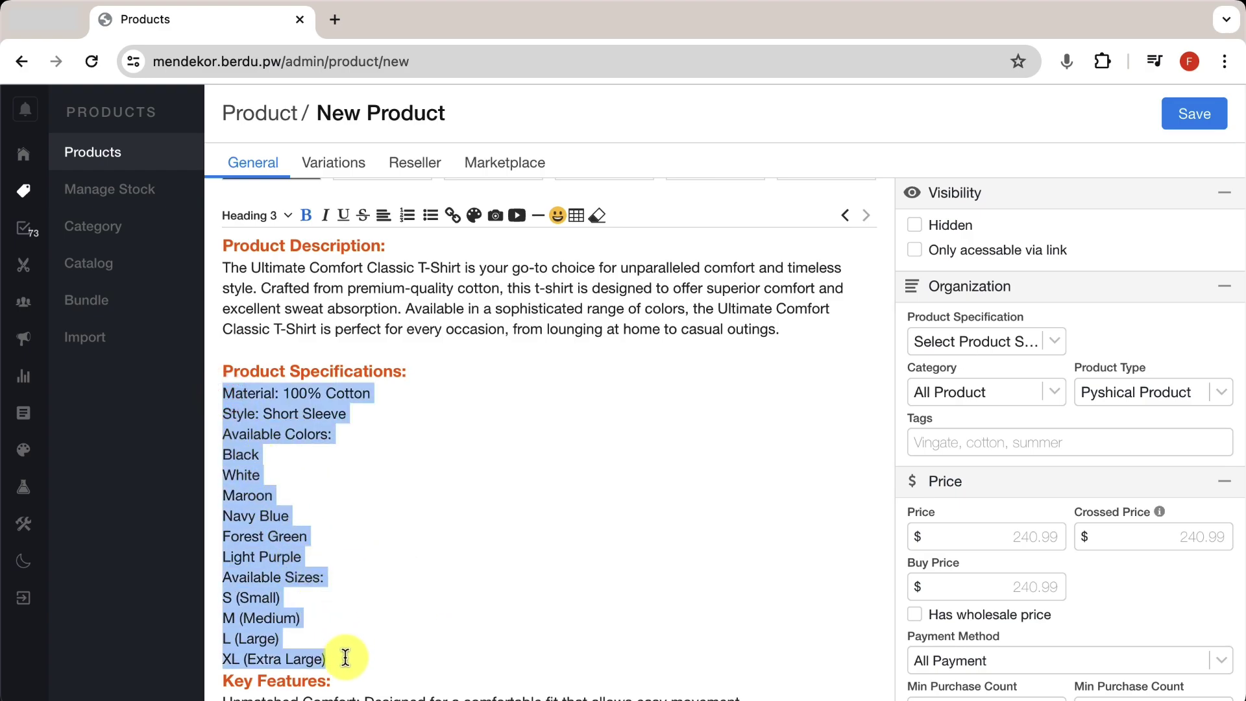
left_click(431, 216)
left_click(474, 215)
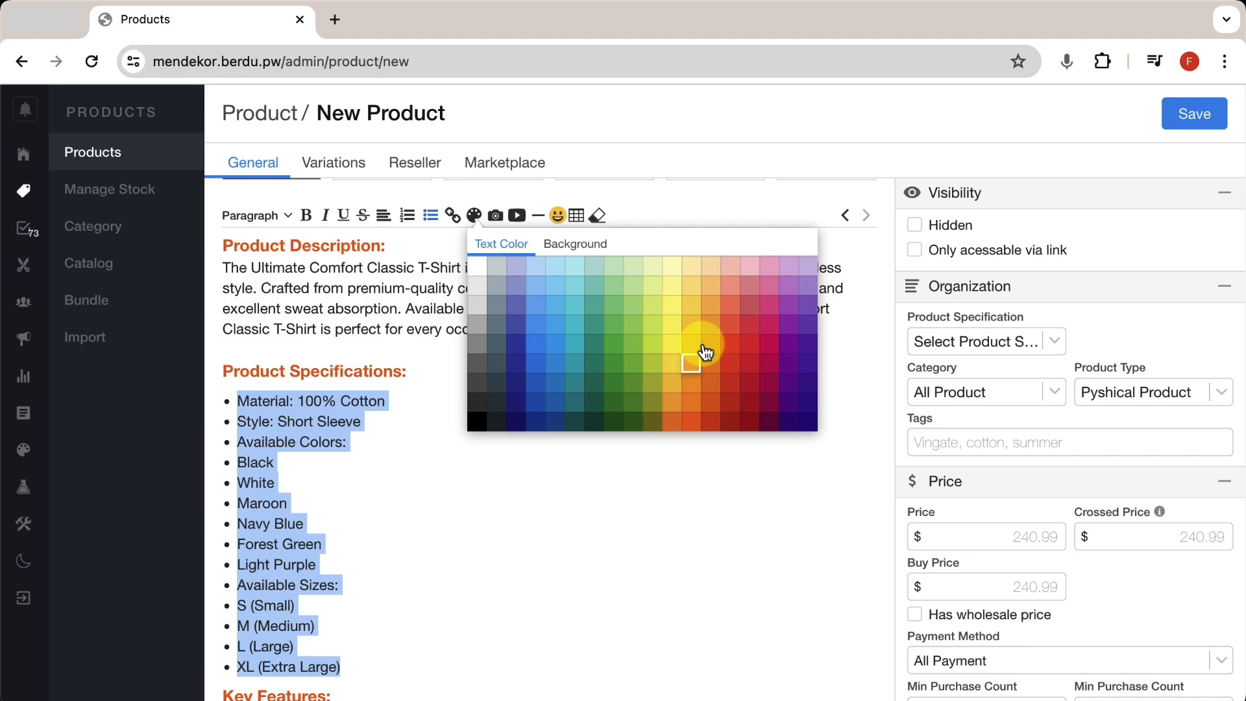
left_click(579, 245)
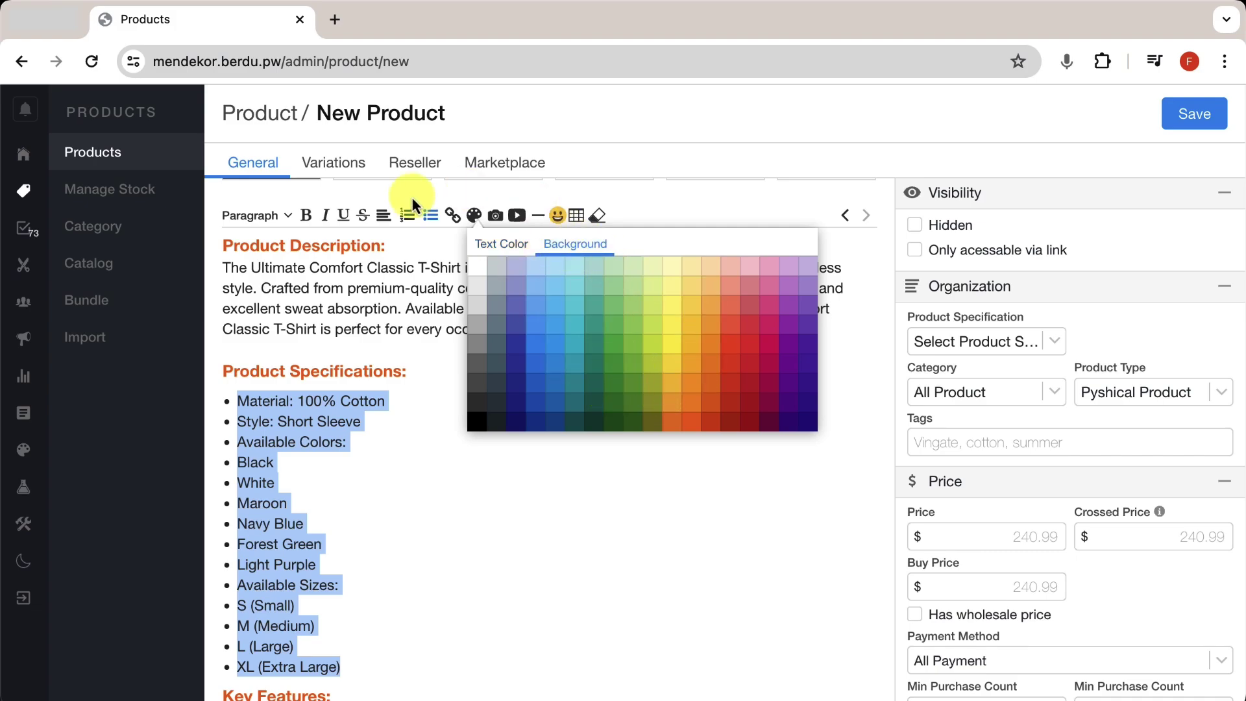
left_click(383, 215)
left_click(545, 308)
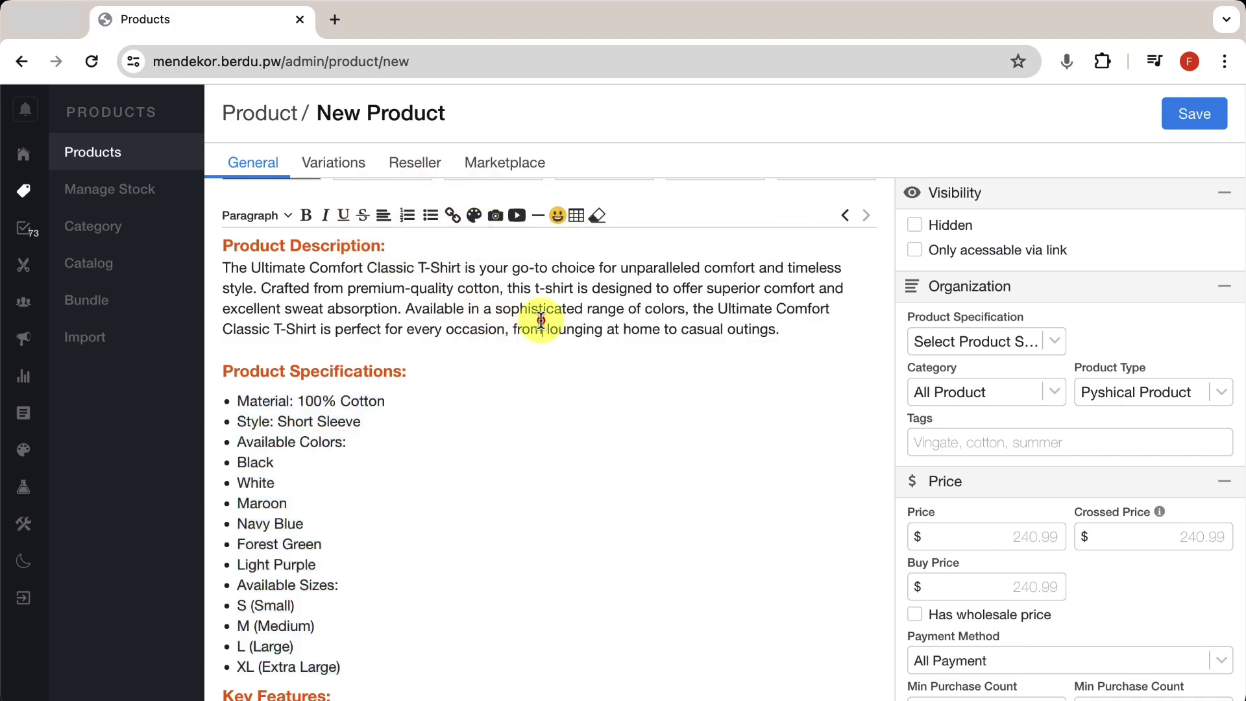
scroll(517, 376, "up", 3)
Mark the product Hidden with Auto Publish turned on
left_click(532, 548)
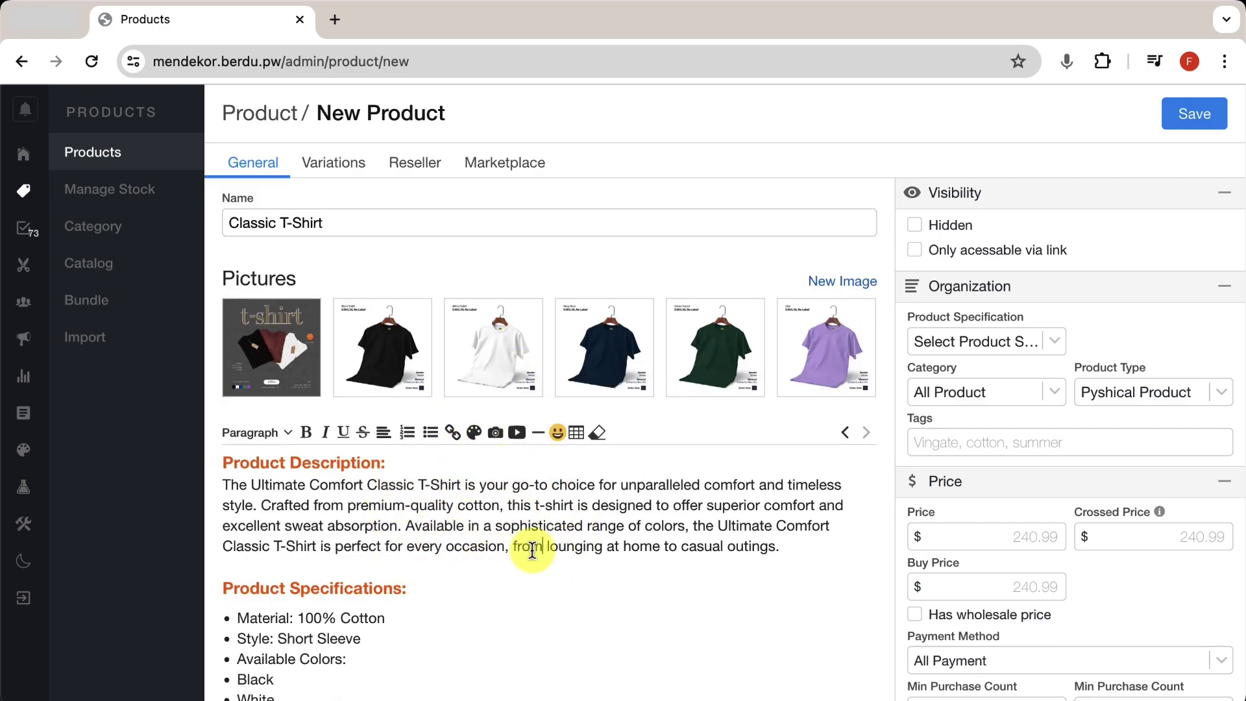
left_click(1051, 392)
left_click(1051, 341)
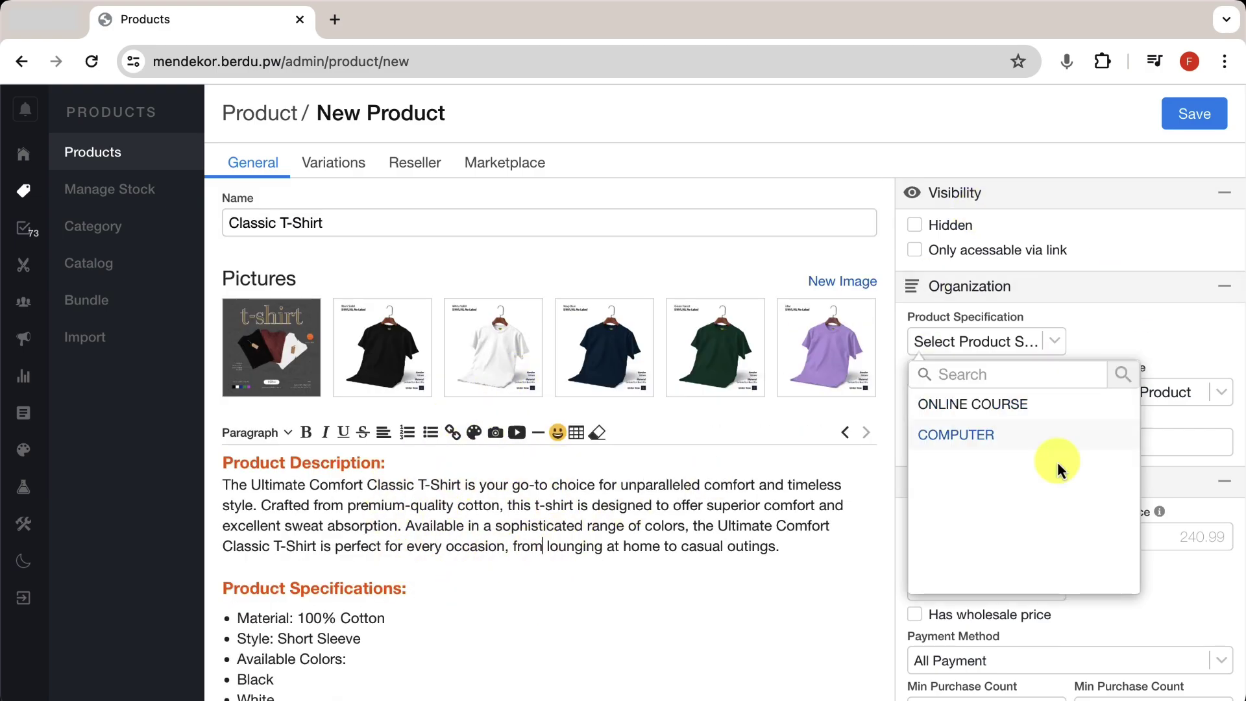
left_click(1039, 199)
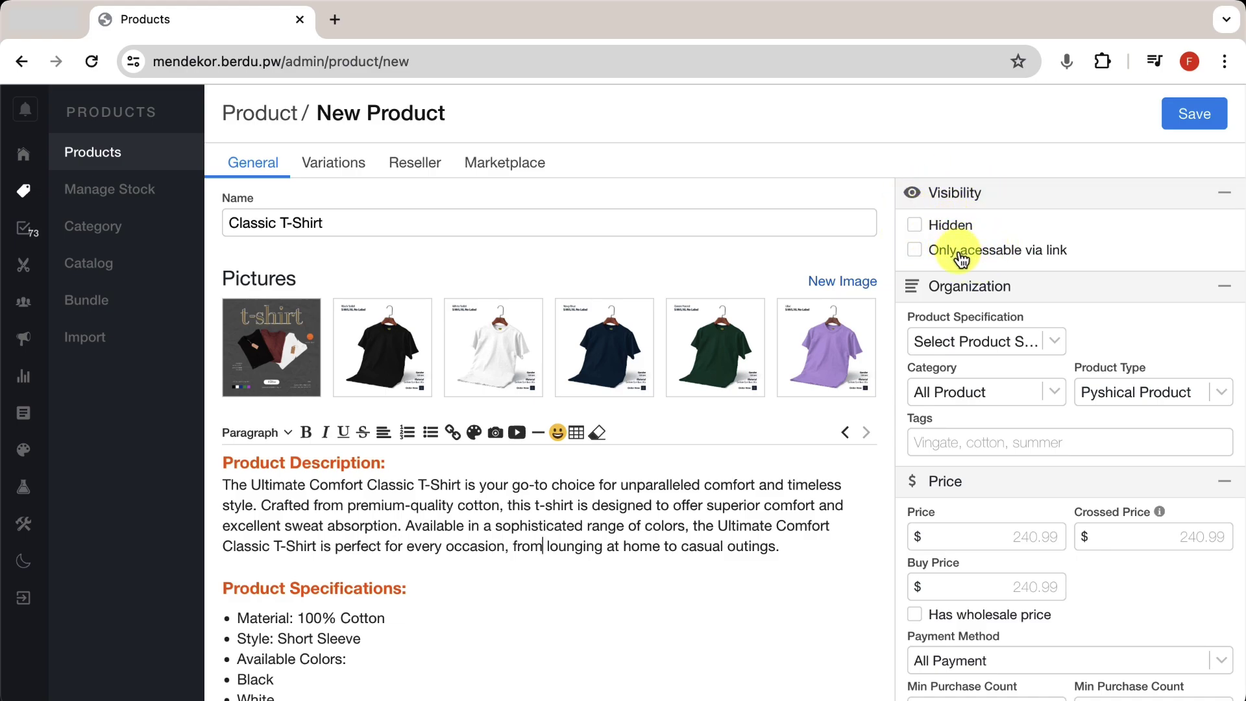
left_click(915, 226)
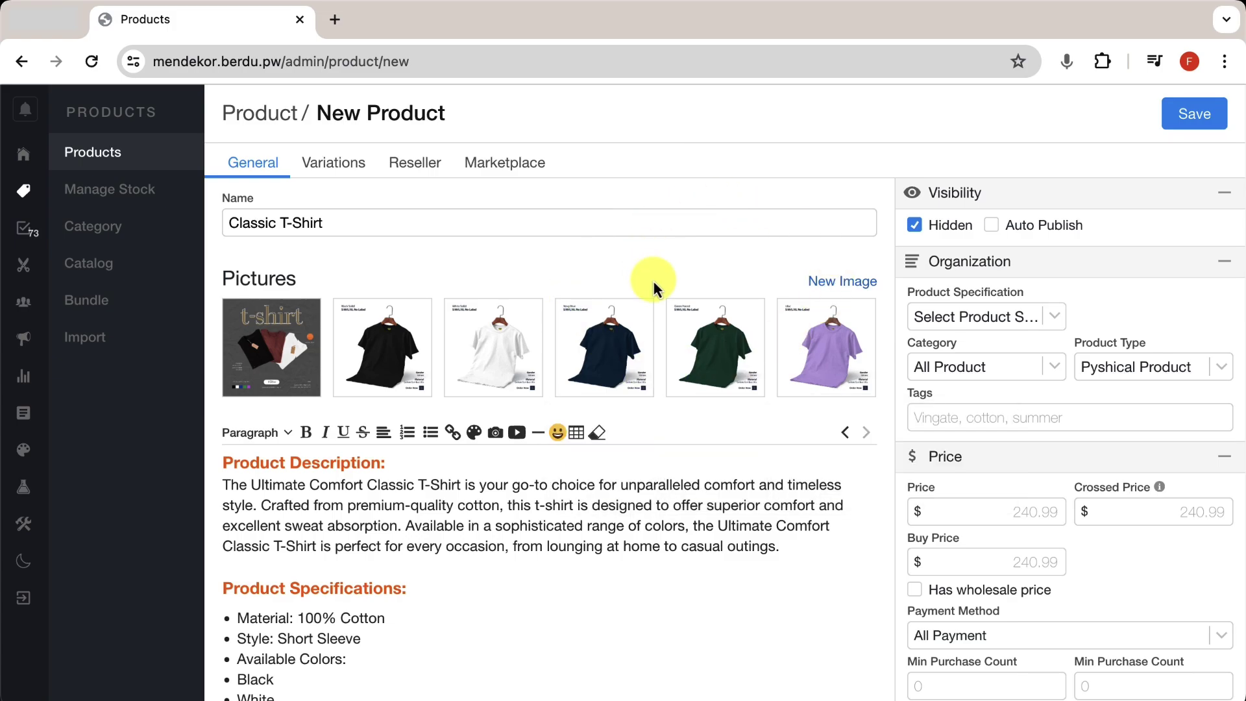
left_click(990, 227)
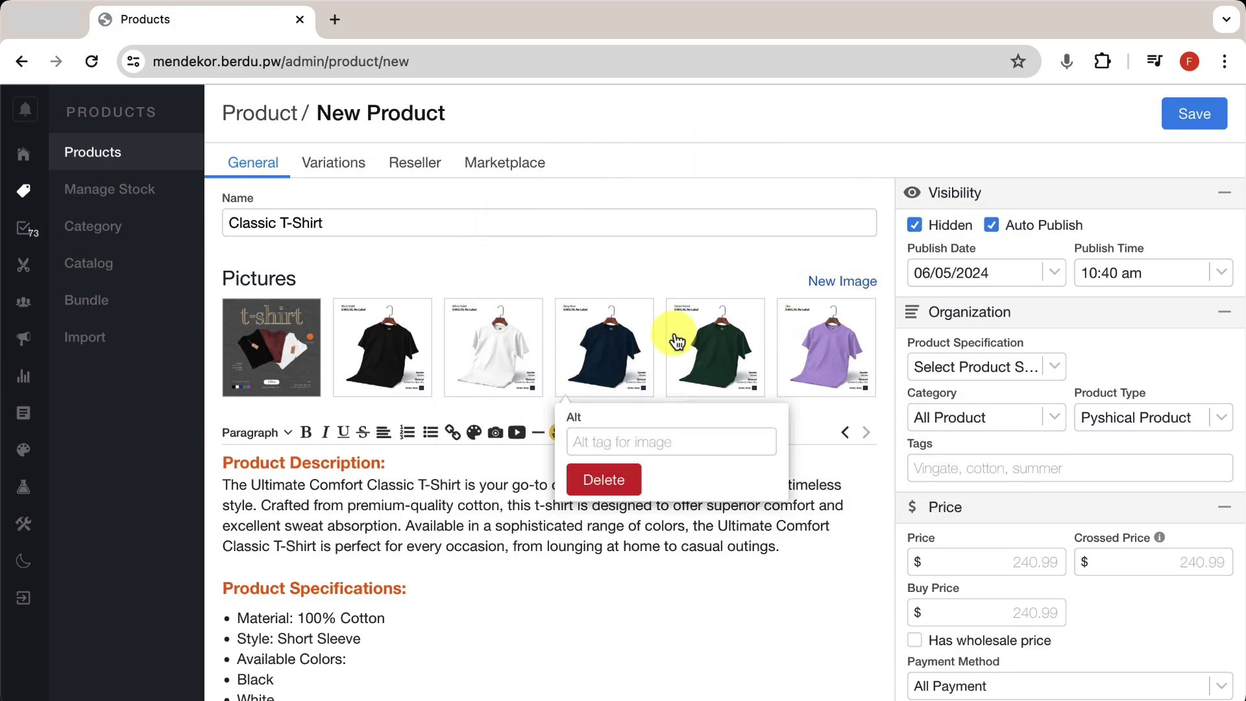
Review the publish date and time, then untick Hidden so the product is no longer hidden
left_click(1125, 269)
left_click(1006, 272)
left_click(1135, 284)
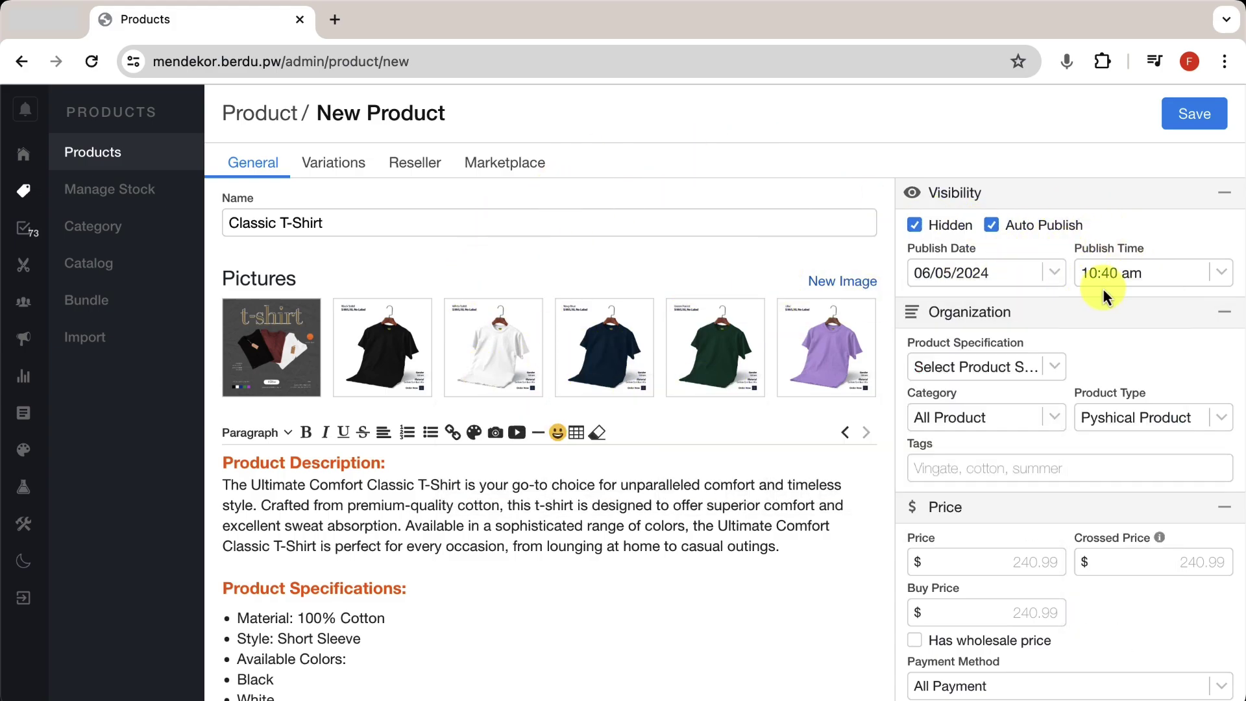
left_click(936, 253)
left_click(1103, 275)
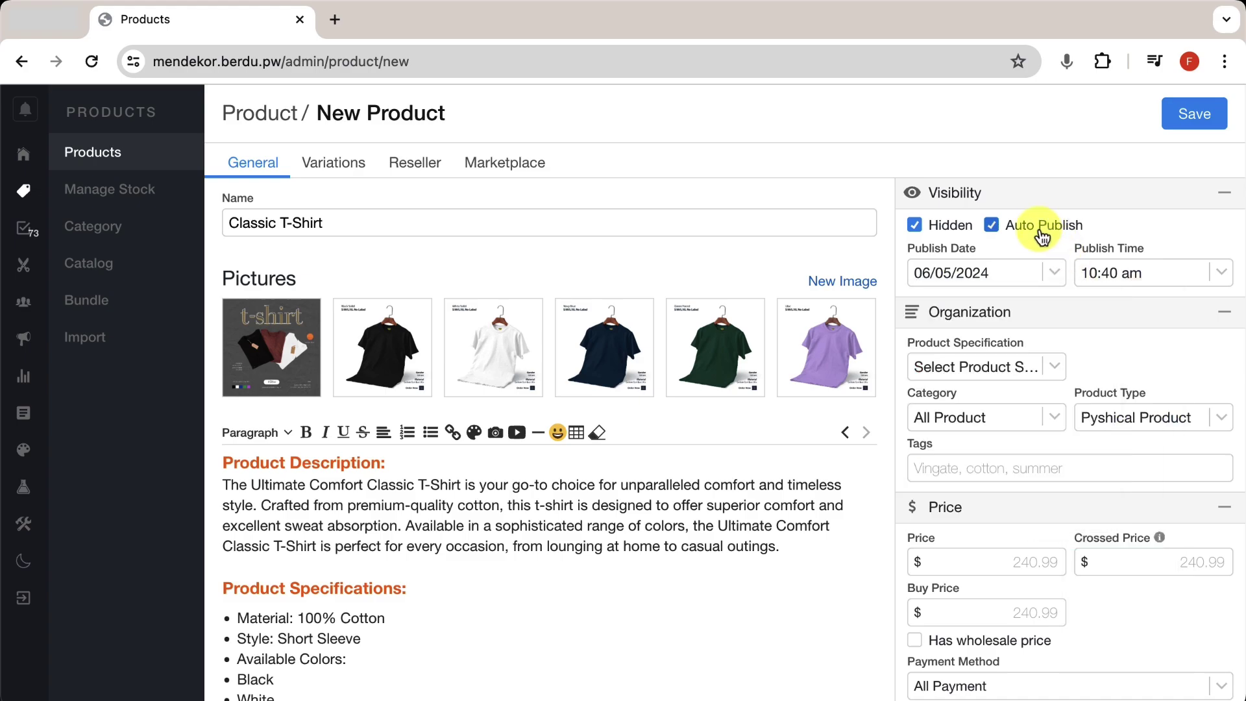
left_click(1040, 252)
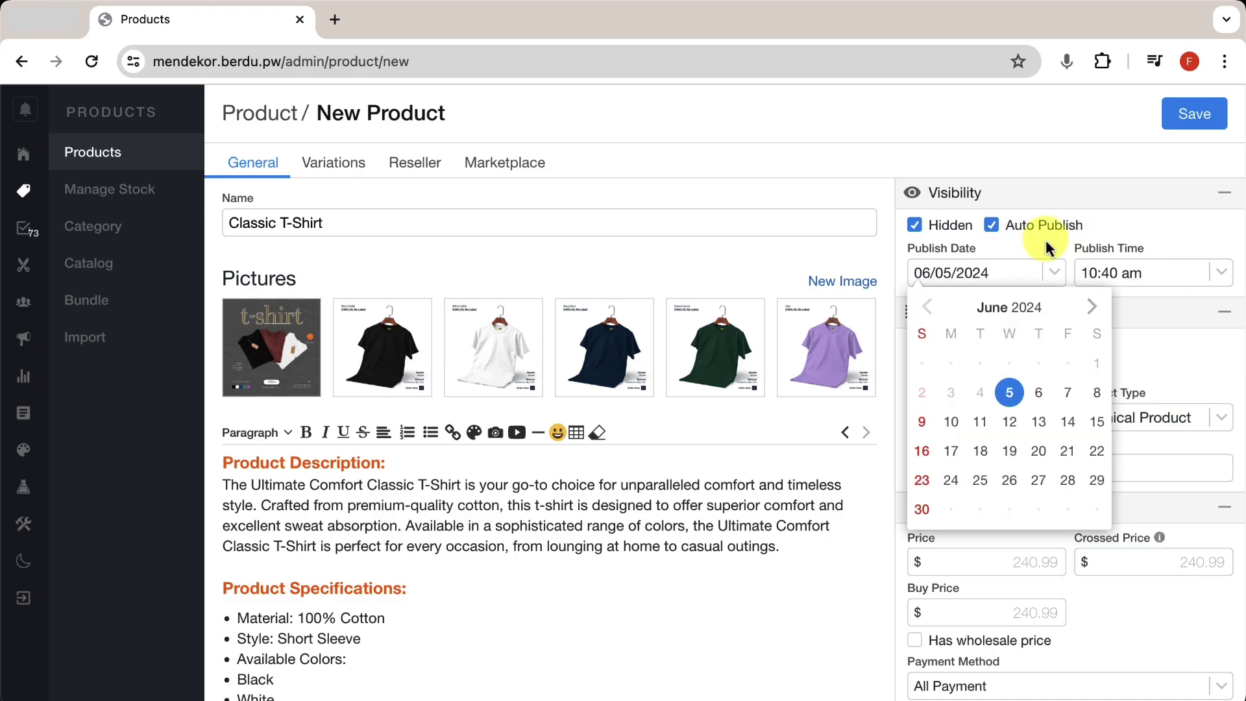
left_click(1038, 235)
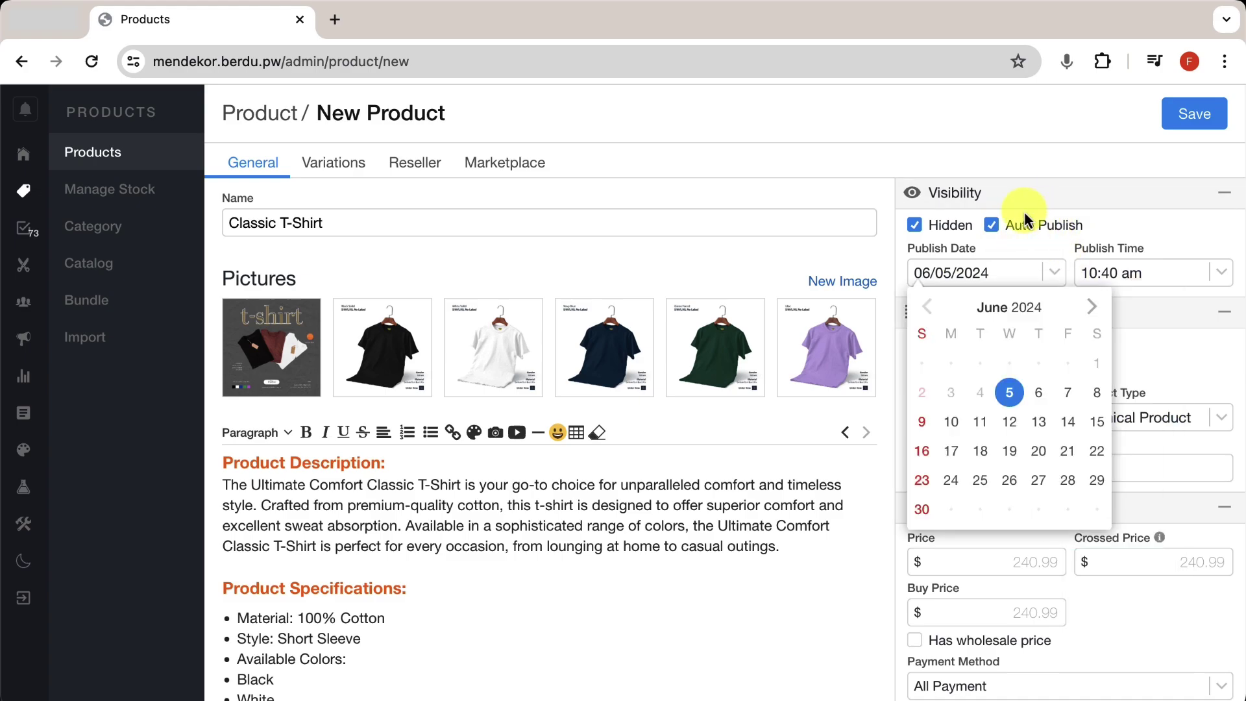
left_click(916, 227)
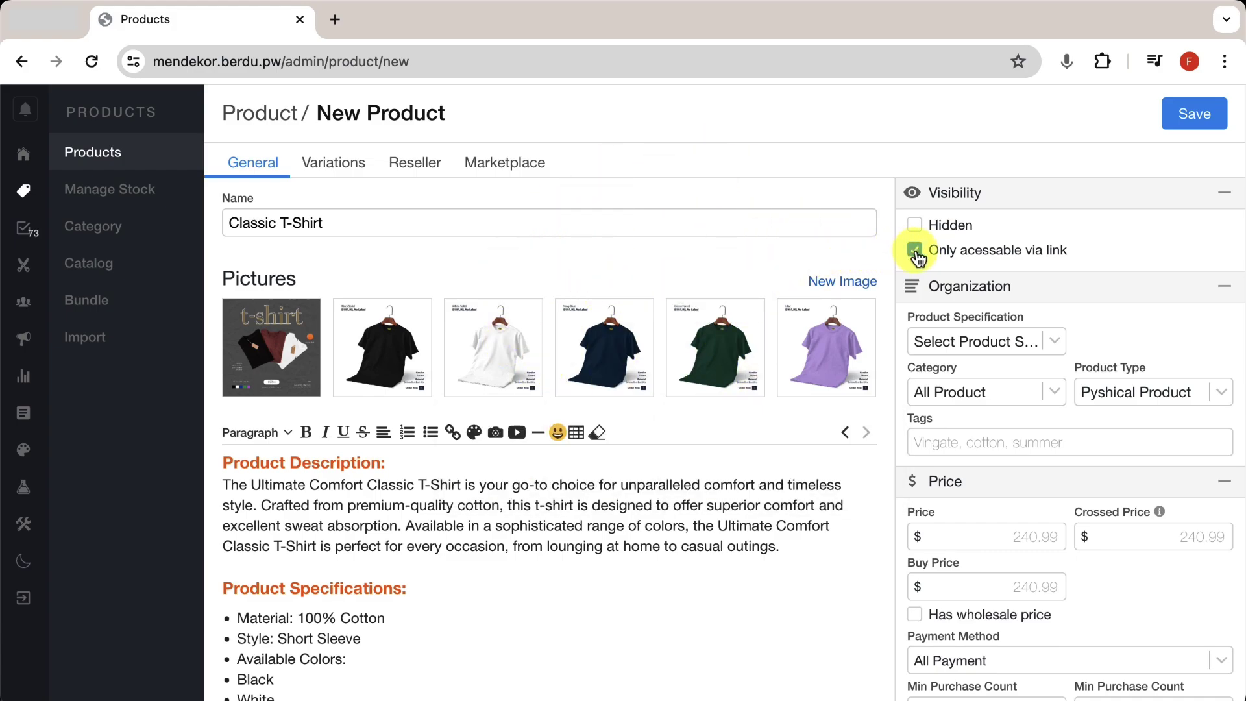
Leave Product Specification unset after browsing its options, and open the Category dropdown
scroll(1133, 333, "down", 2)
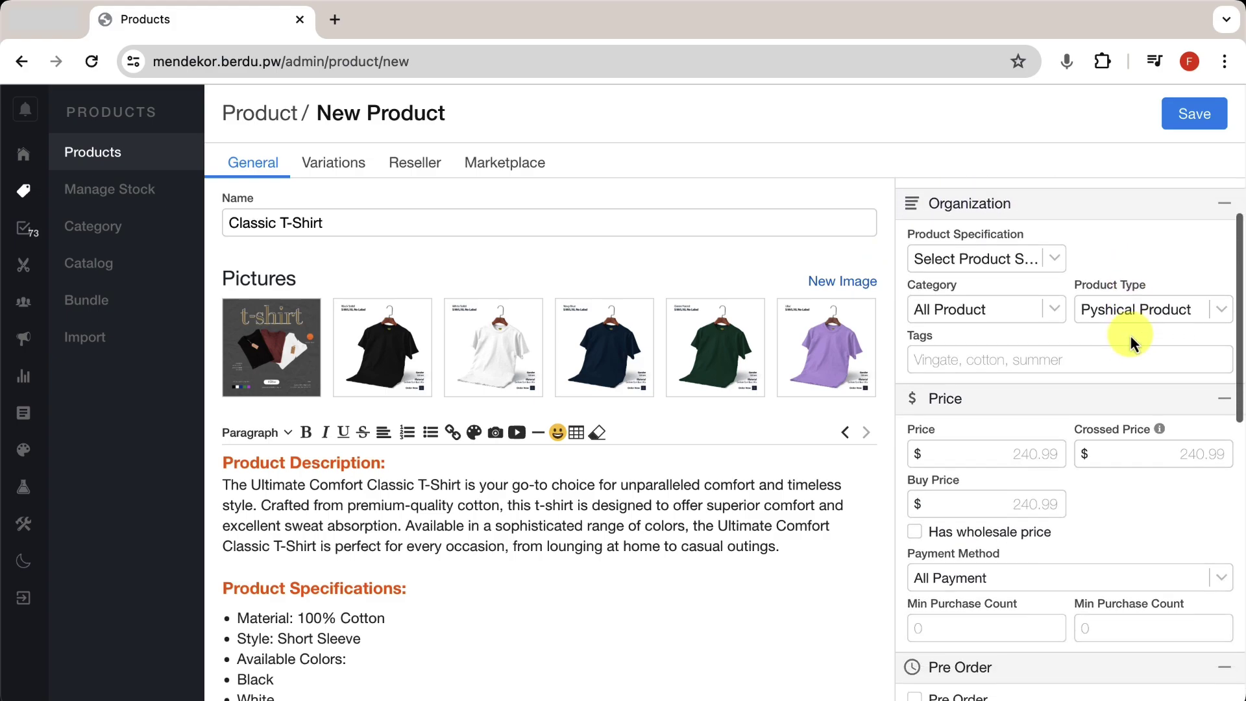
left_click(960, 257)
left_click(1085, 246)
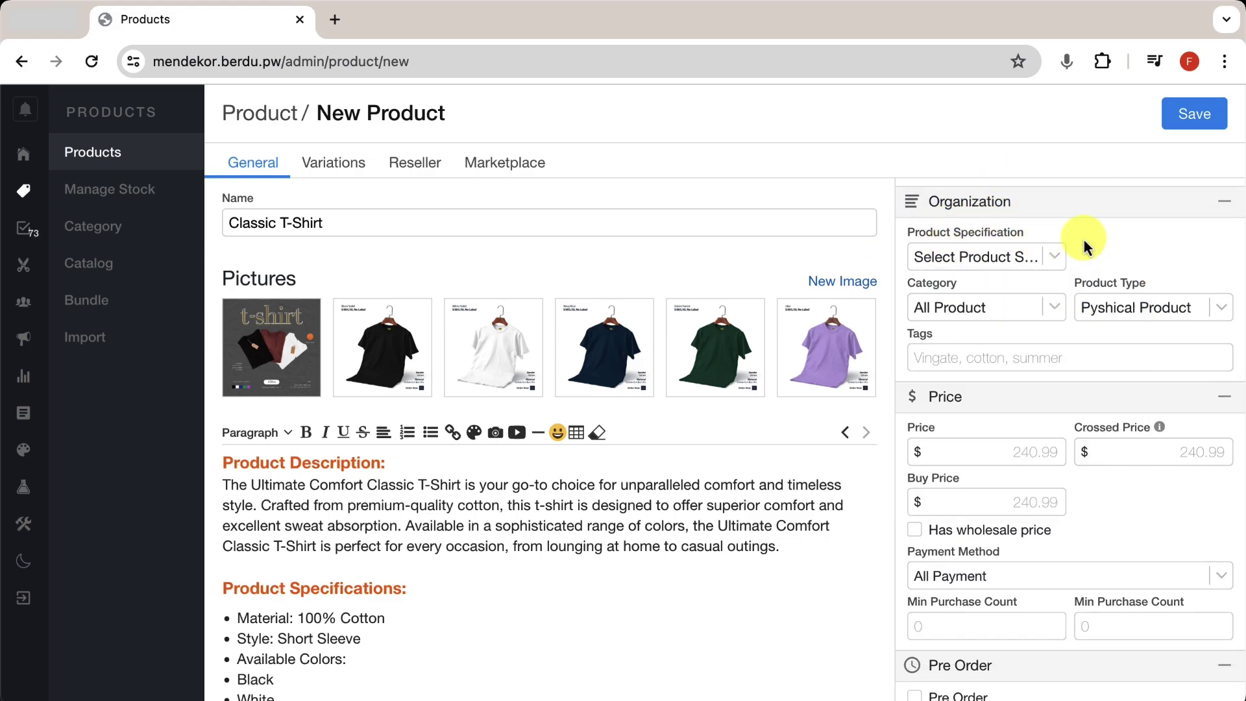
left_click(1055, 253)
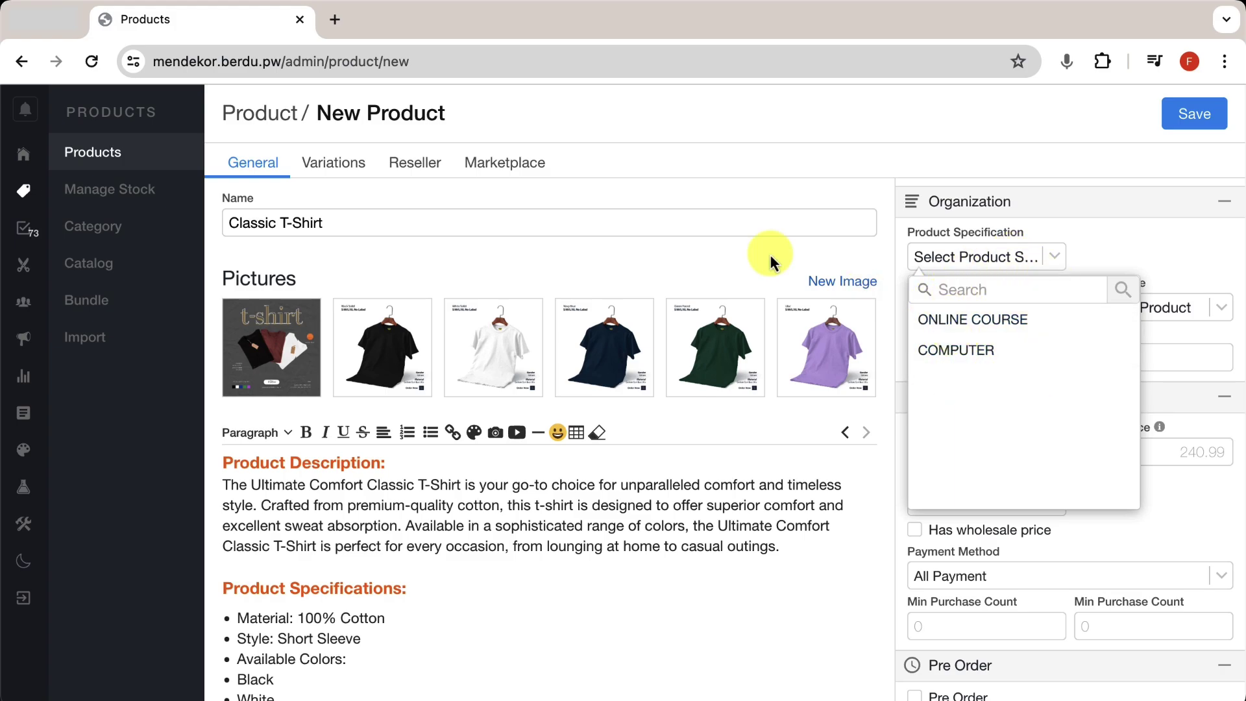
left_click(746, 254)
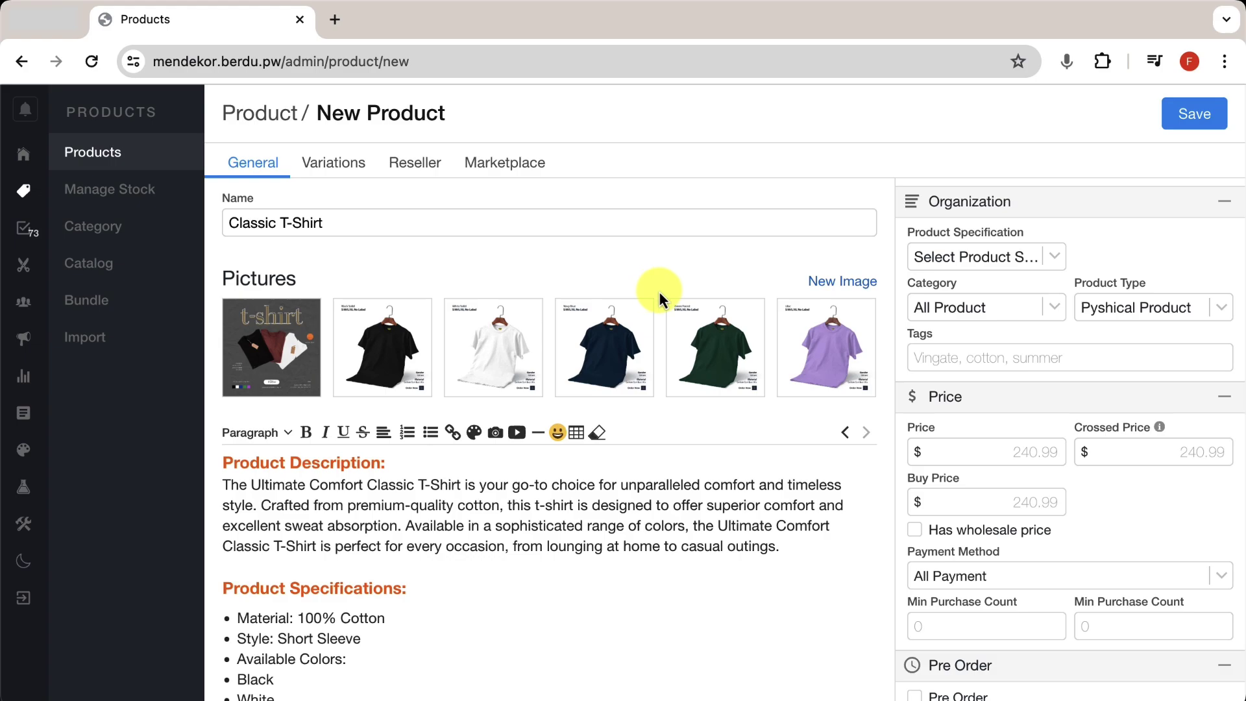
scroll(1125, 252, "down", 1)
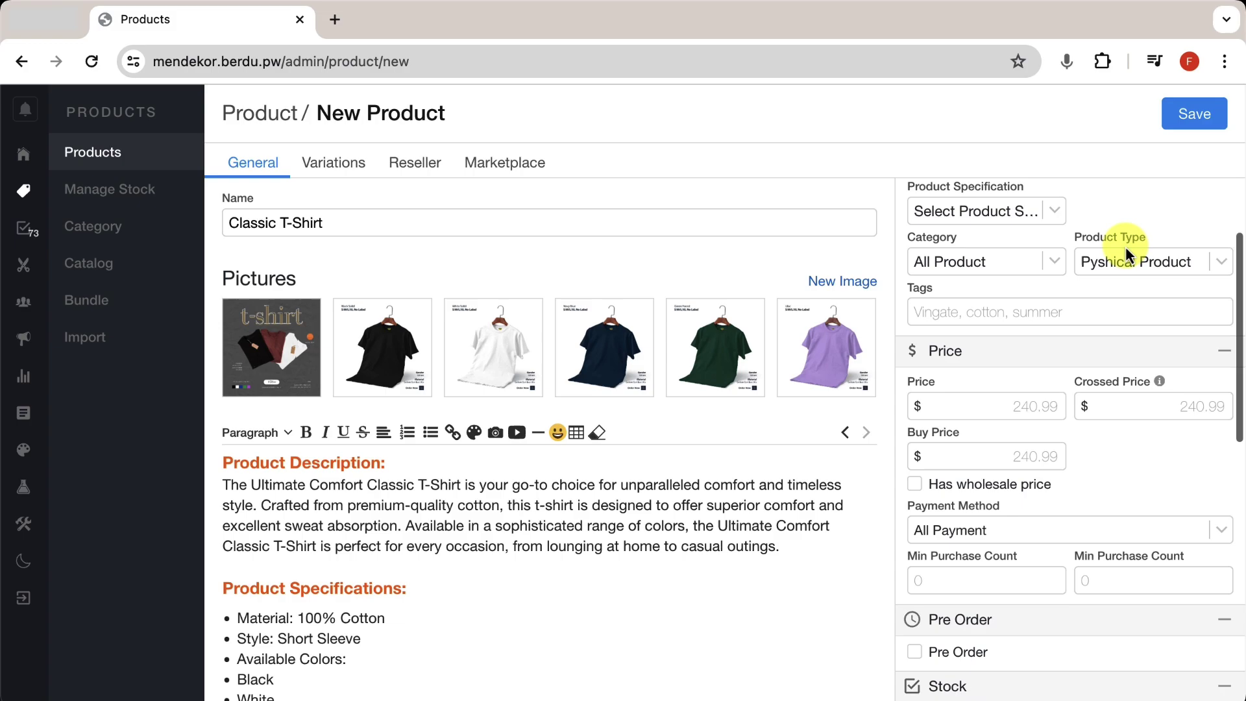
left_click(1014, 251)
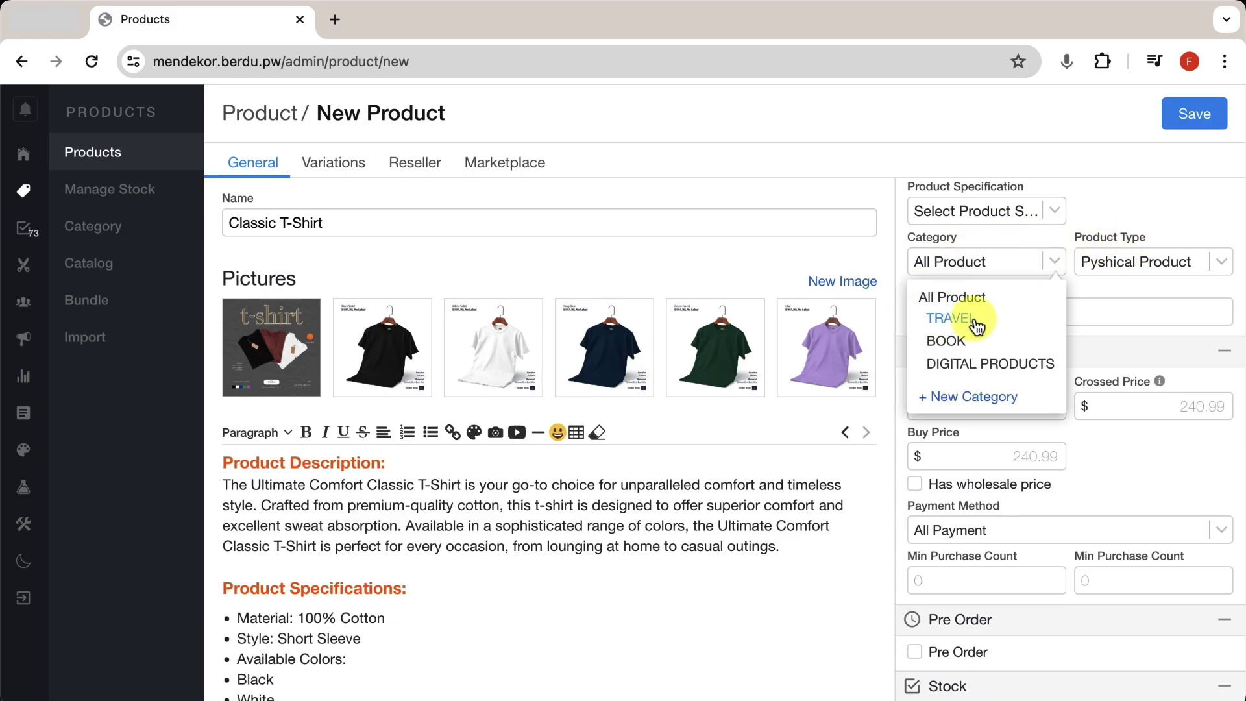
Create and assign a 'FASHION' category, keeping Product Type as Pyshical Product
left_click(969, 399)
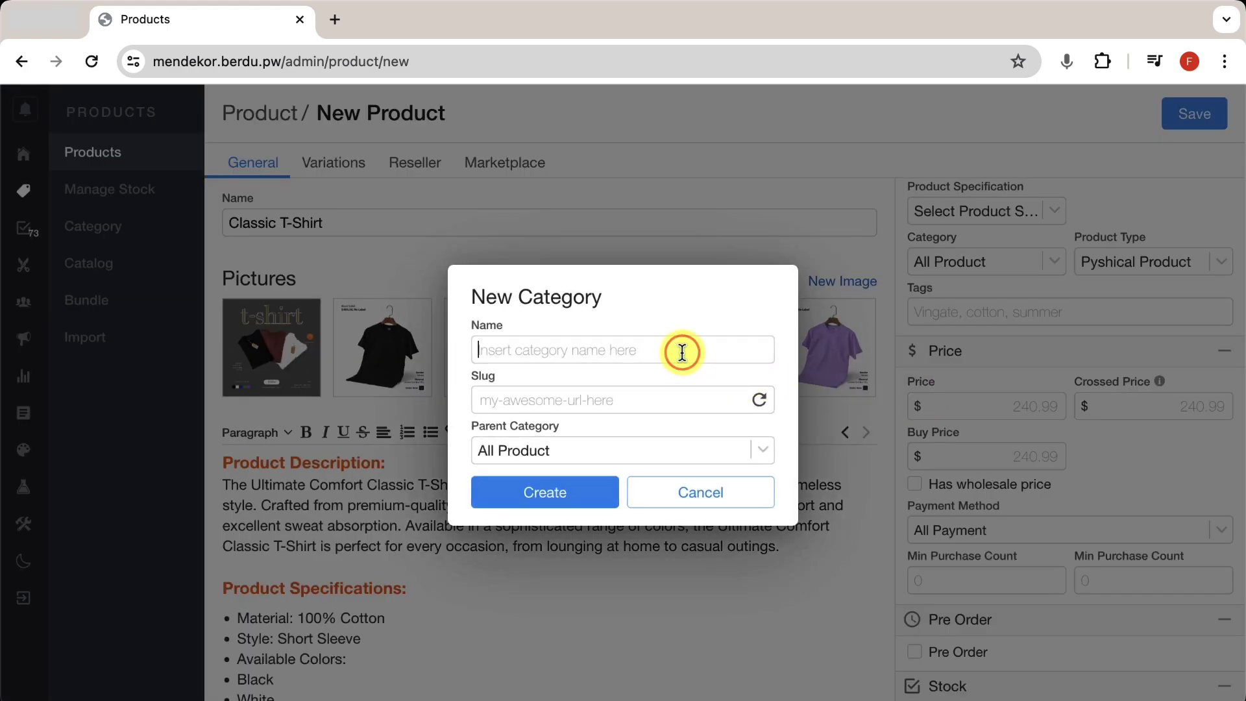
type("FASHION")
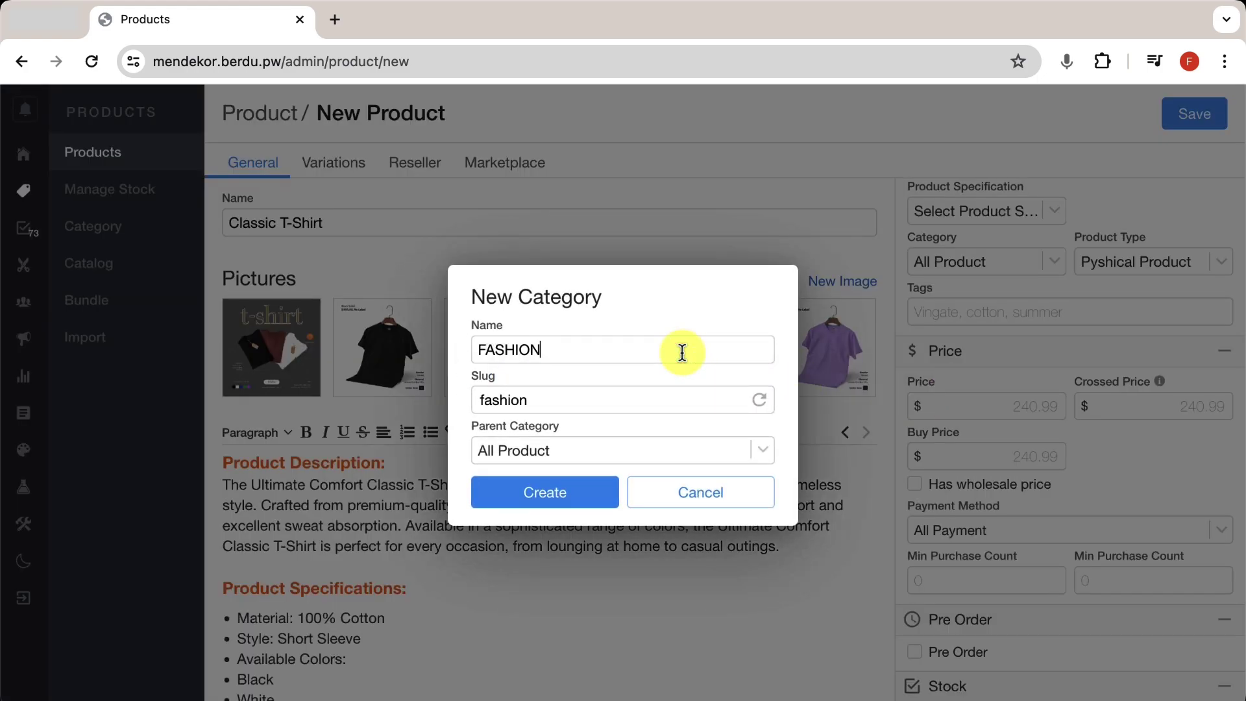
left_click(570, 492)
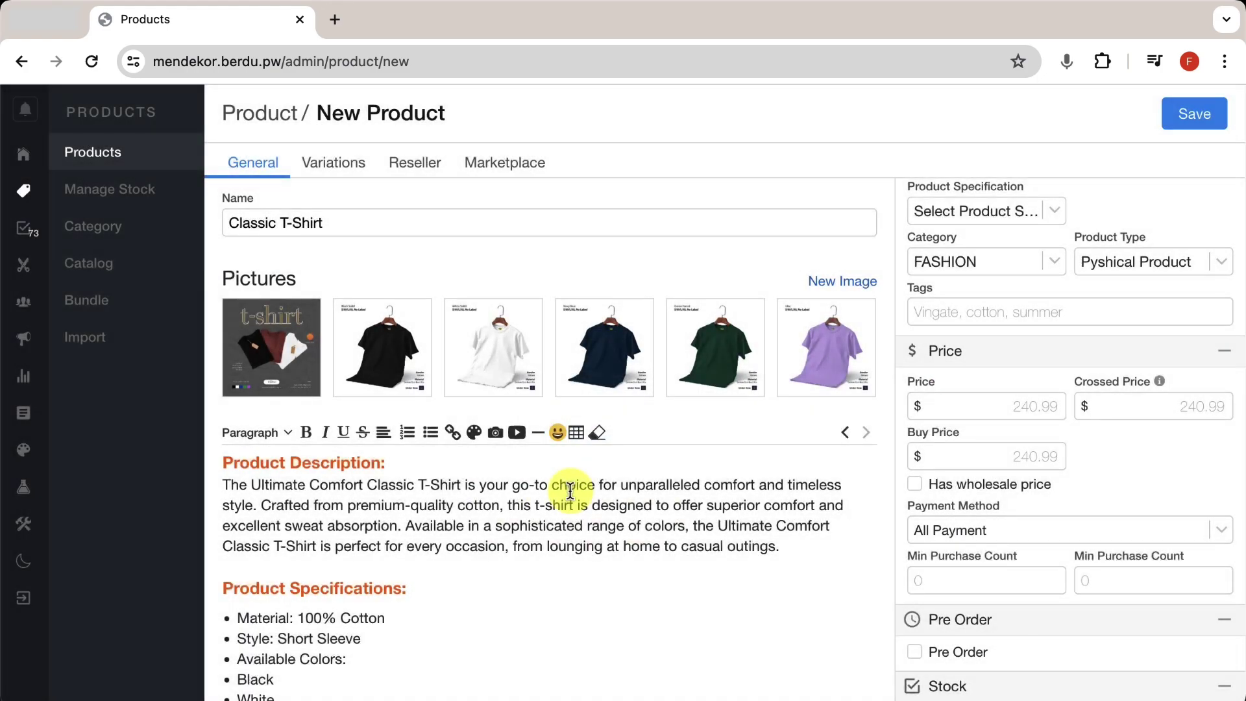
left_click(952, 266)
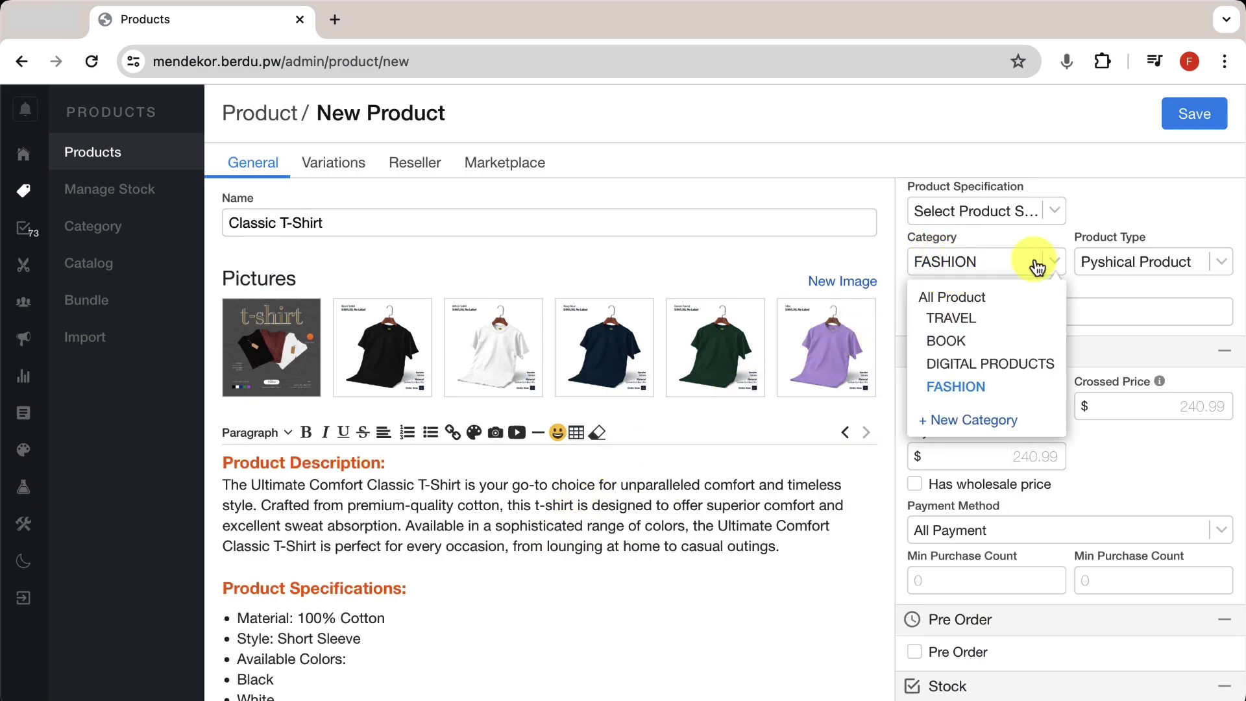
left_click(1135, 262)
left_click(1132, 261)
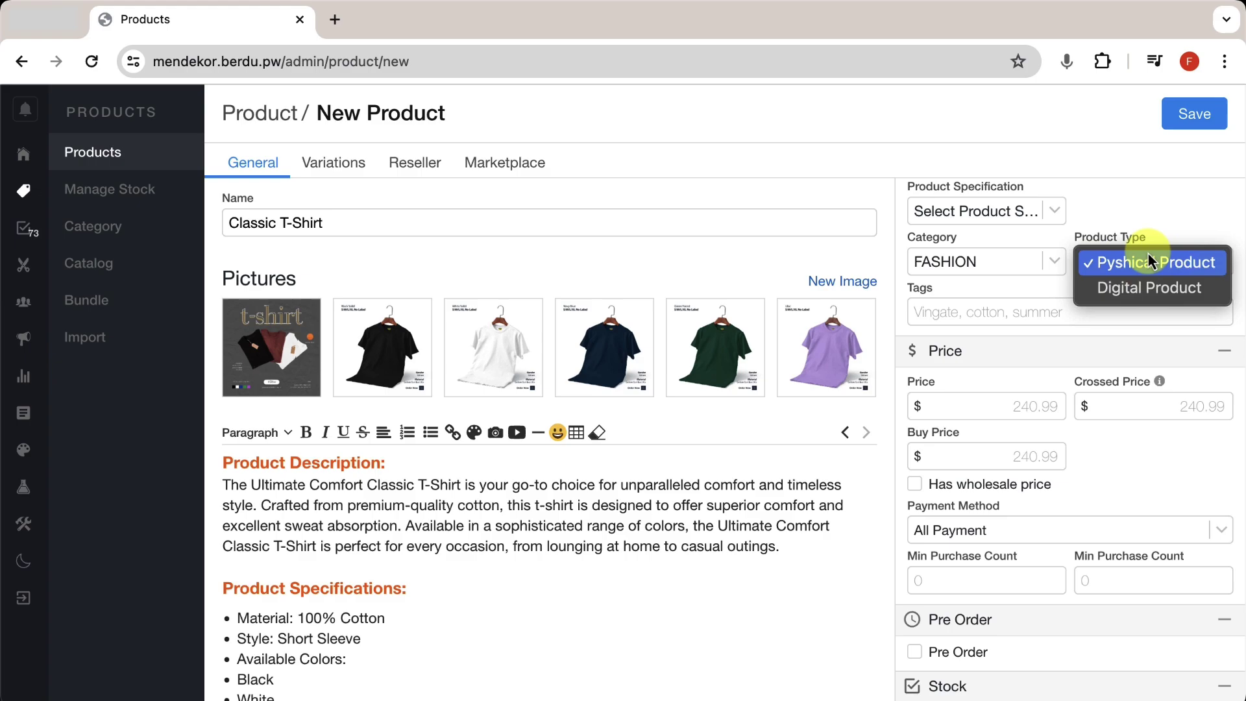
left_click(1145, 261)
mouse_move(711, 292)
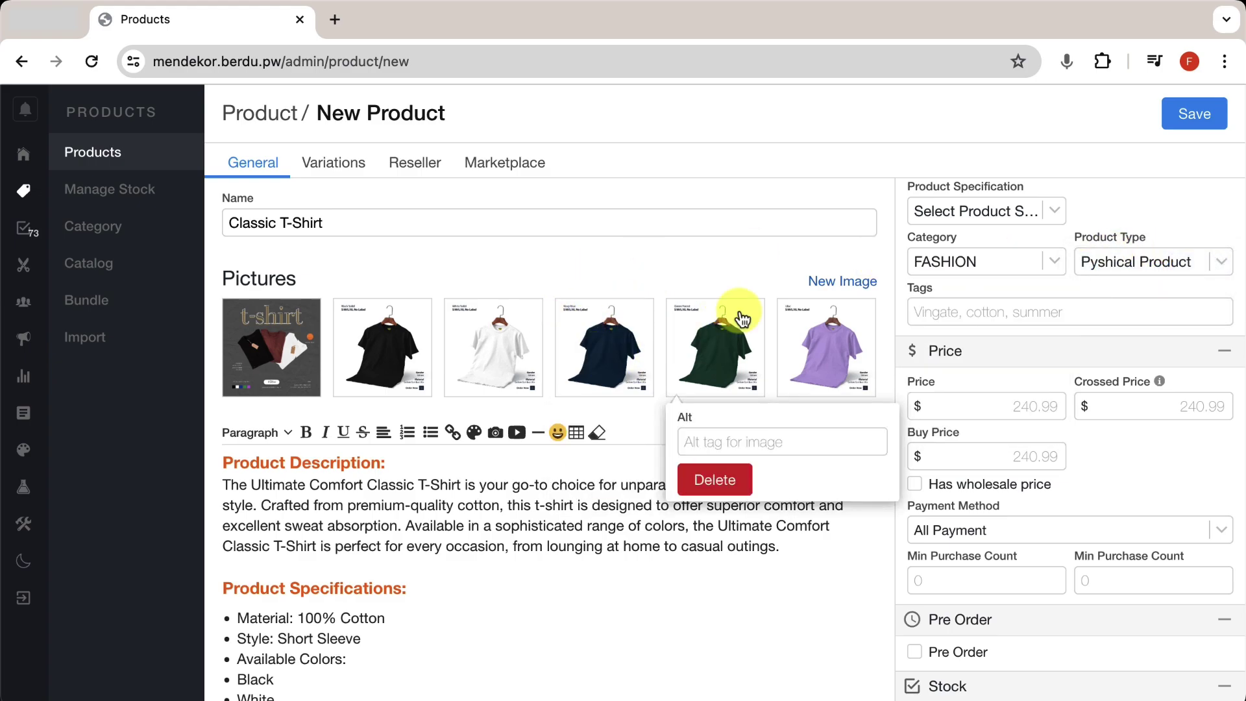
Set the price to 59.00 and the Crossed Price to 80.00
scroll(1093, 298, "down", 2)
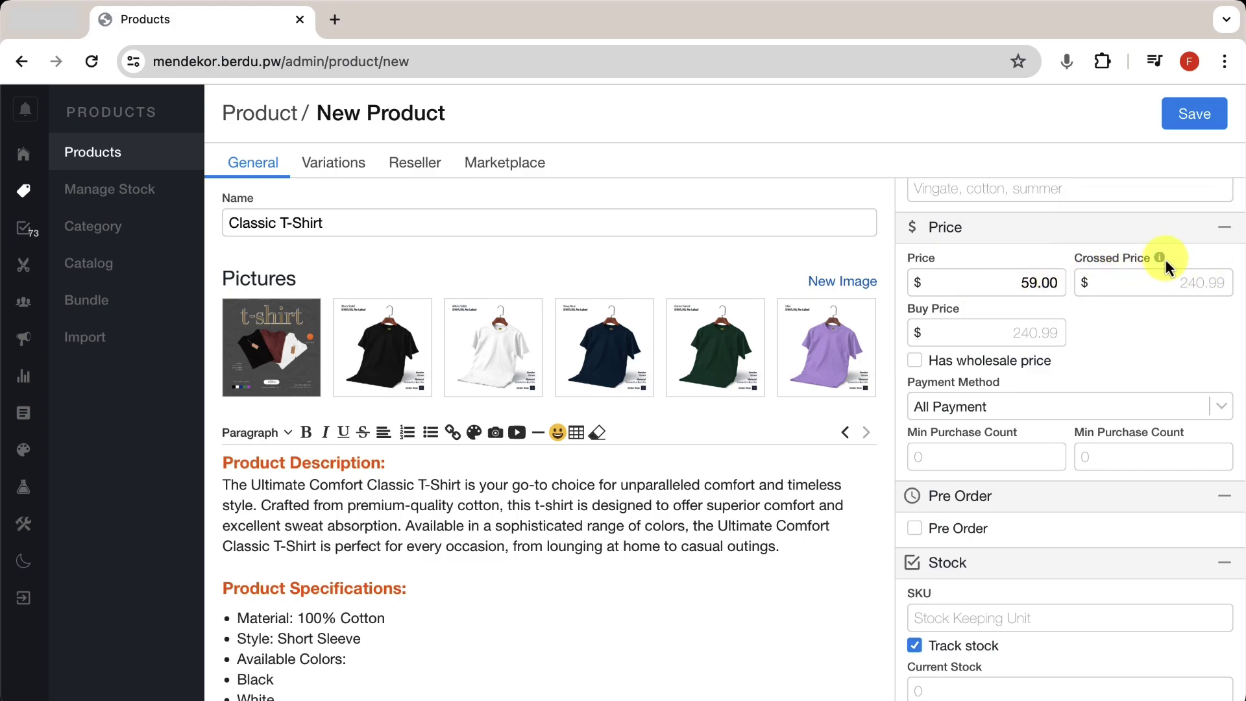
mouse_move(1134, 258)
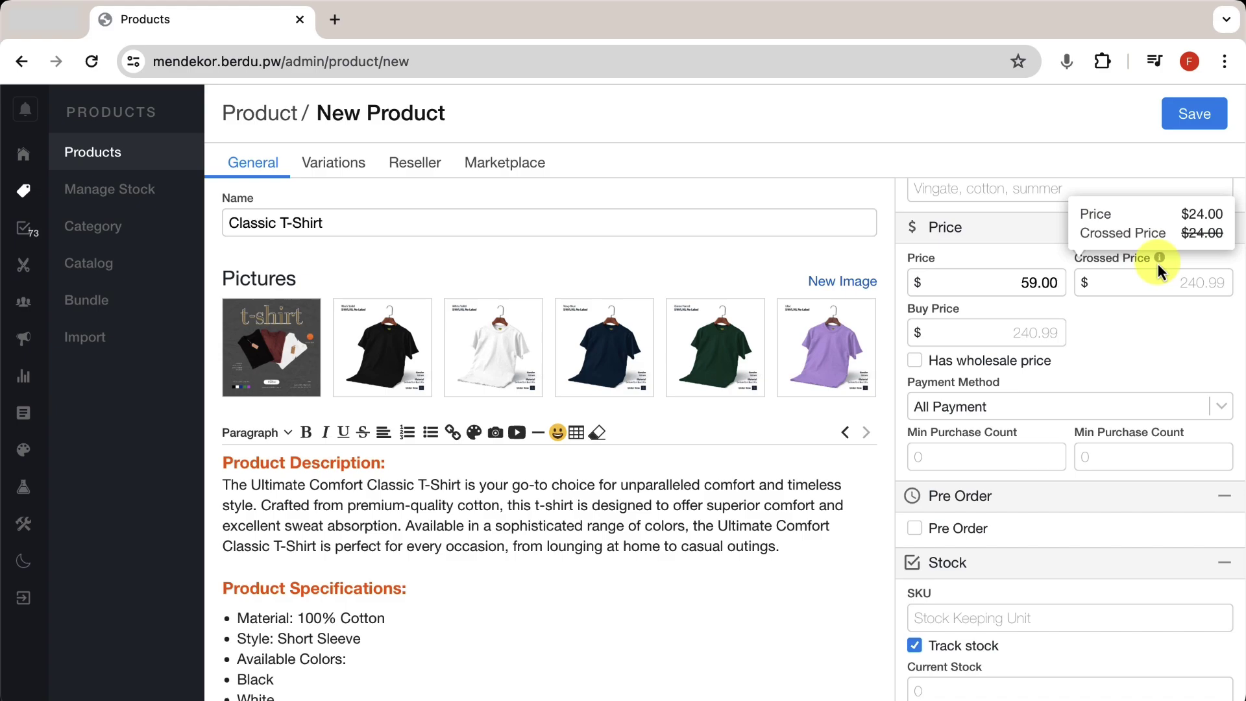
left_click(1179, 287)
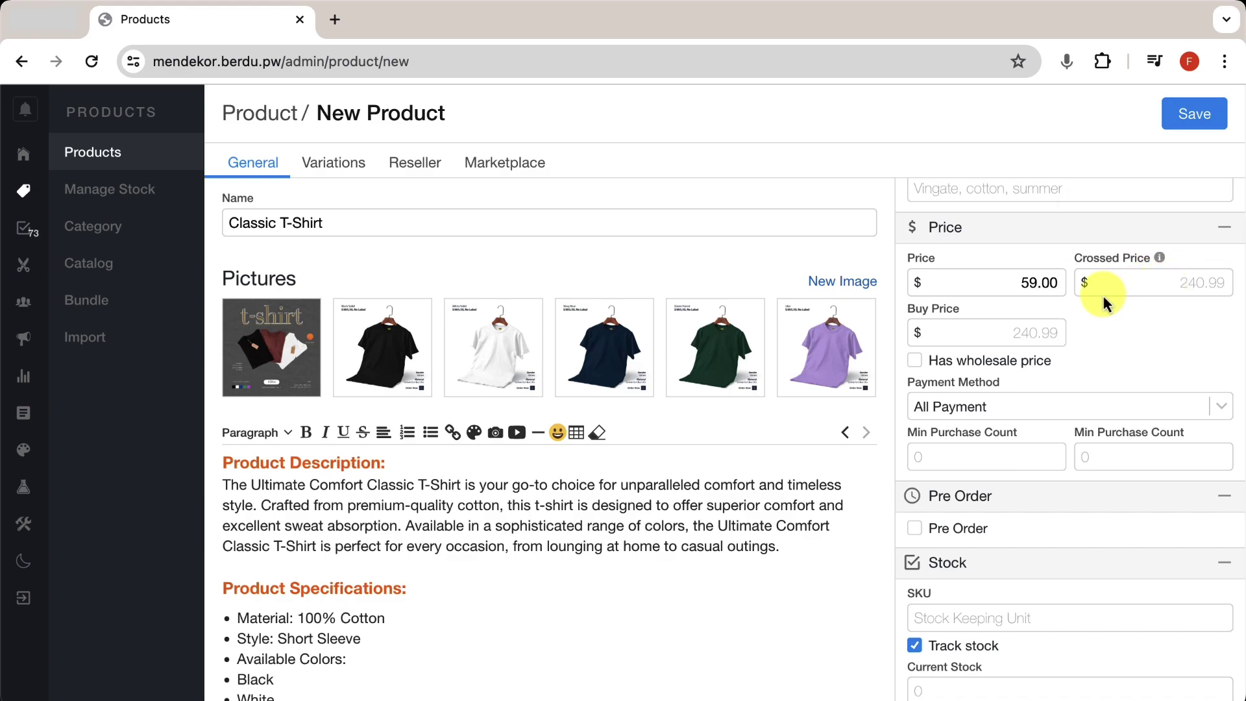
type("80.00")
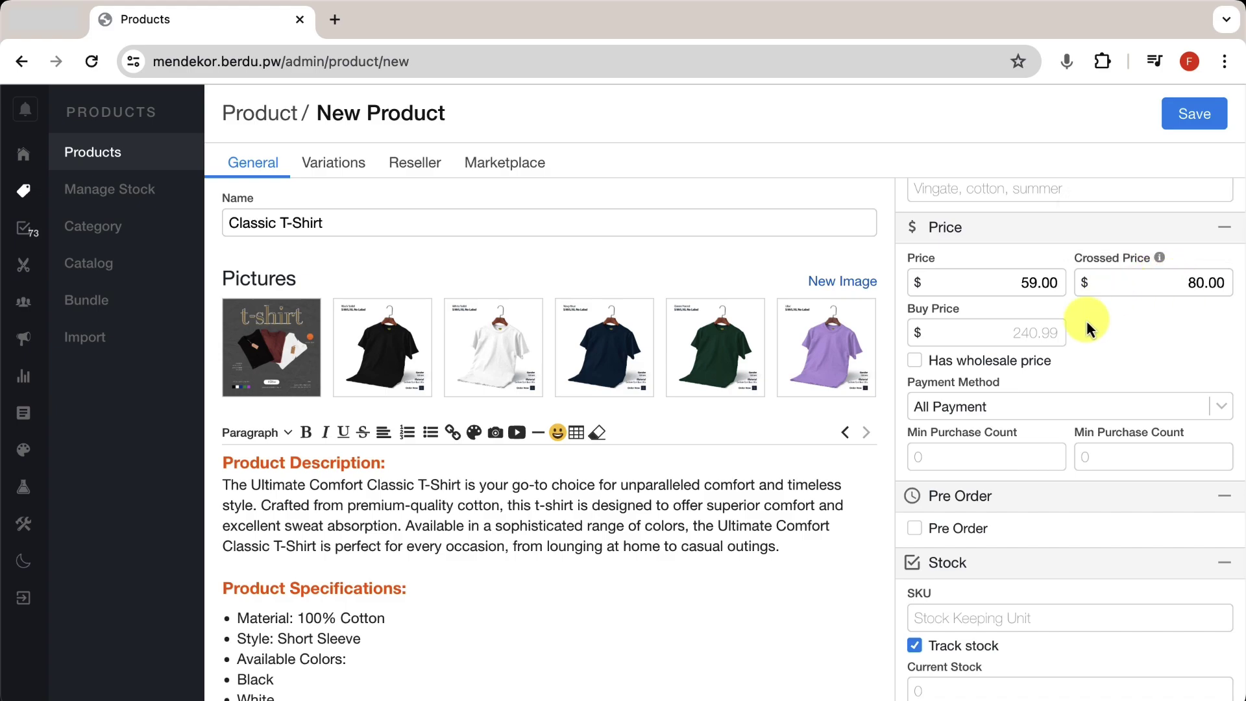
scroll(1121, 345, "down", 2)
left_click(1094, 306)
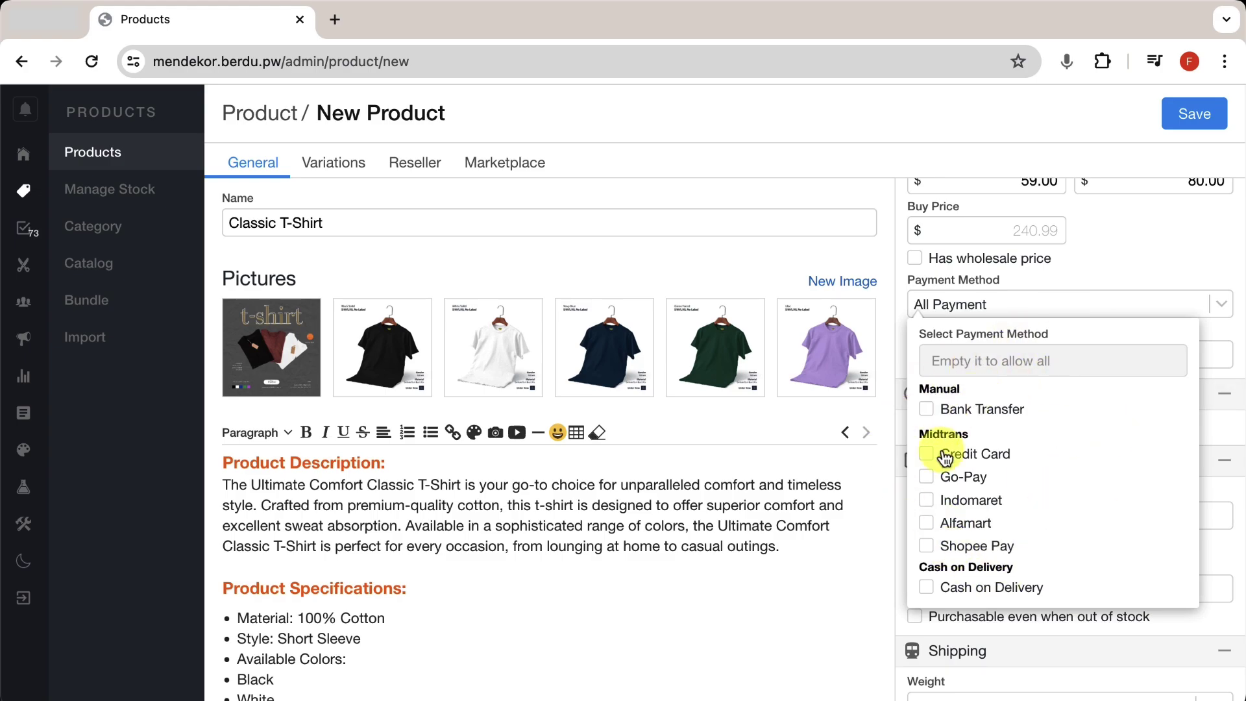
left_click(992, 453)
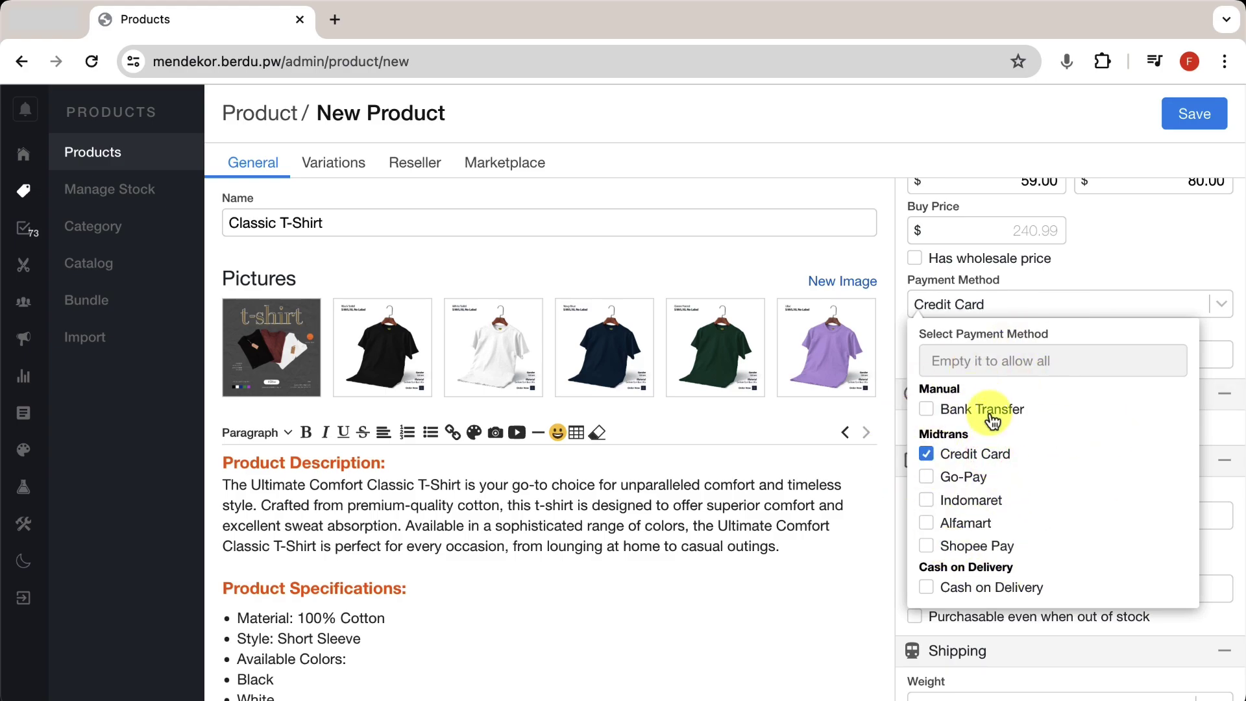
left_click(991, 412)
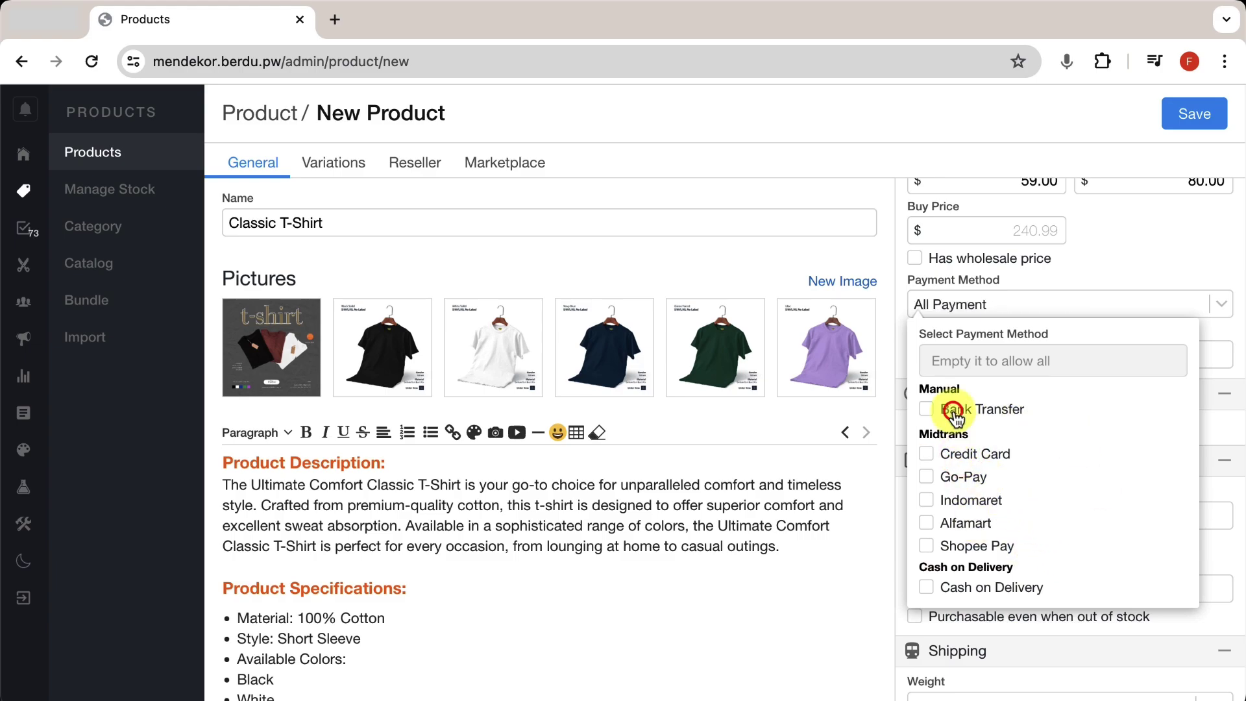
left_click(889, 419)
left_click(948, 305)
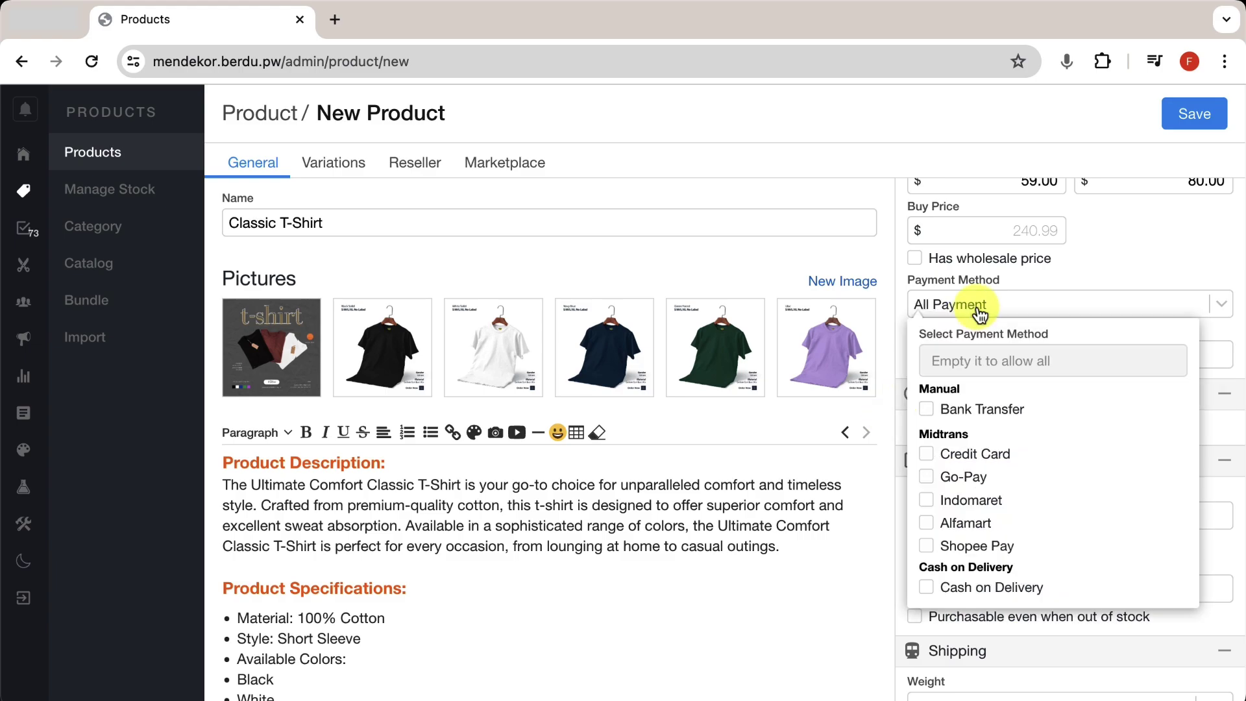
left_click(1111, 261)
scroll(1111, 261, "down", 3)
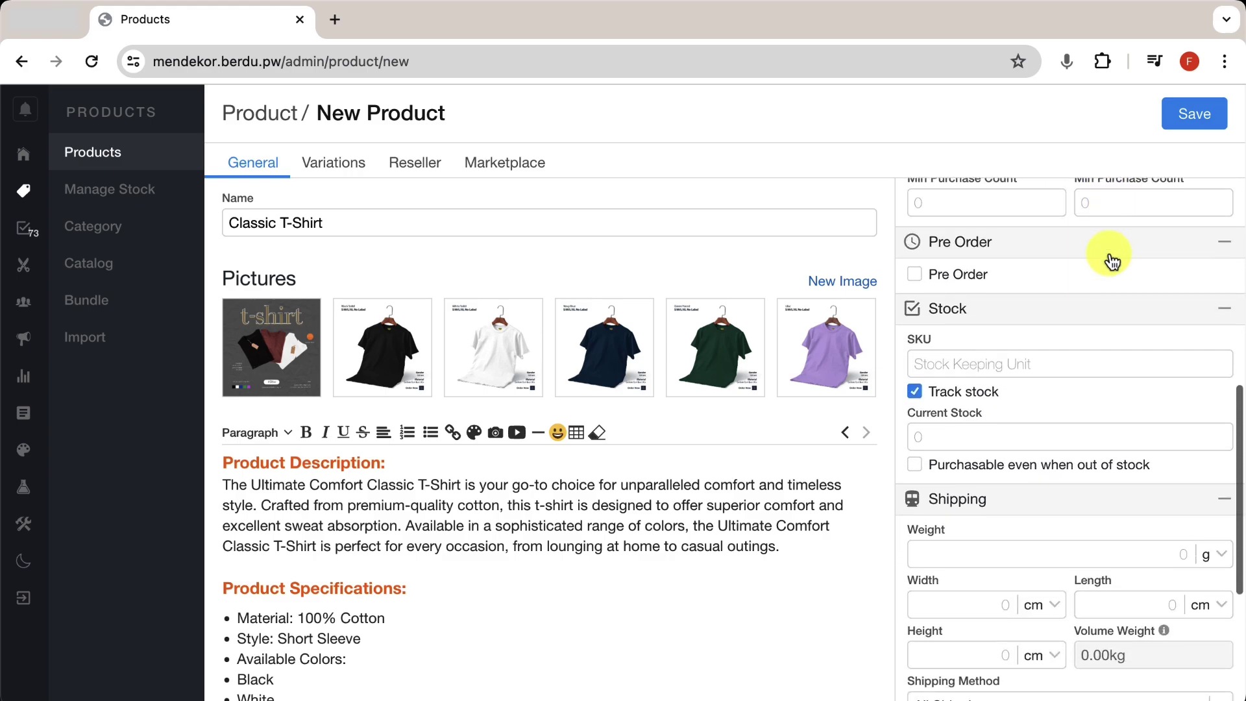
Enable pre-order with a required 50 percent down payment, then switch pre-order back off
scroll(1111, 261, "down", 1)
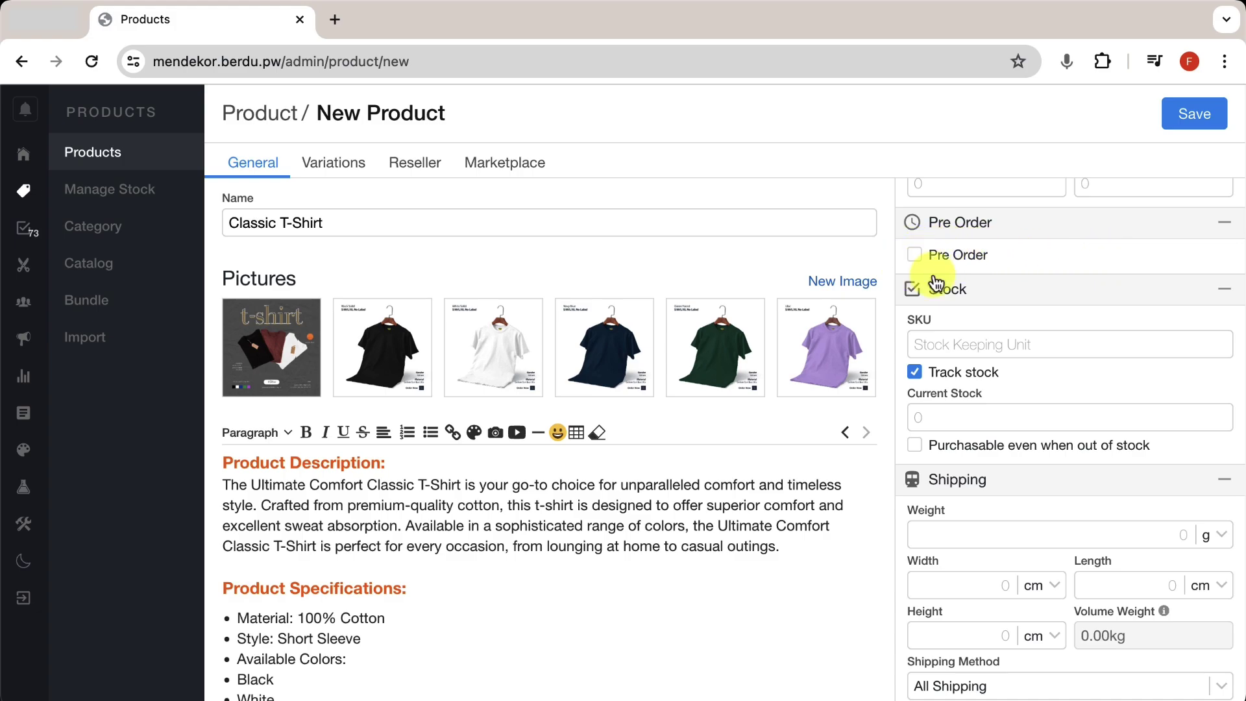
left_click(914, 256)
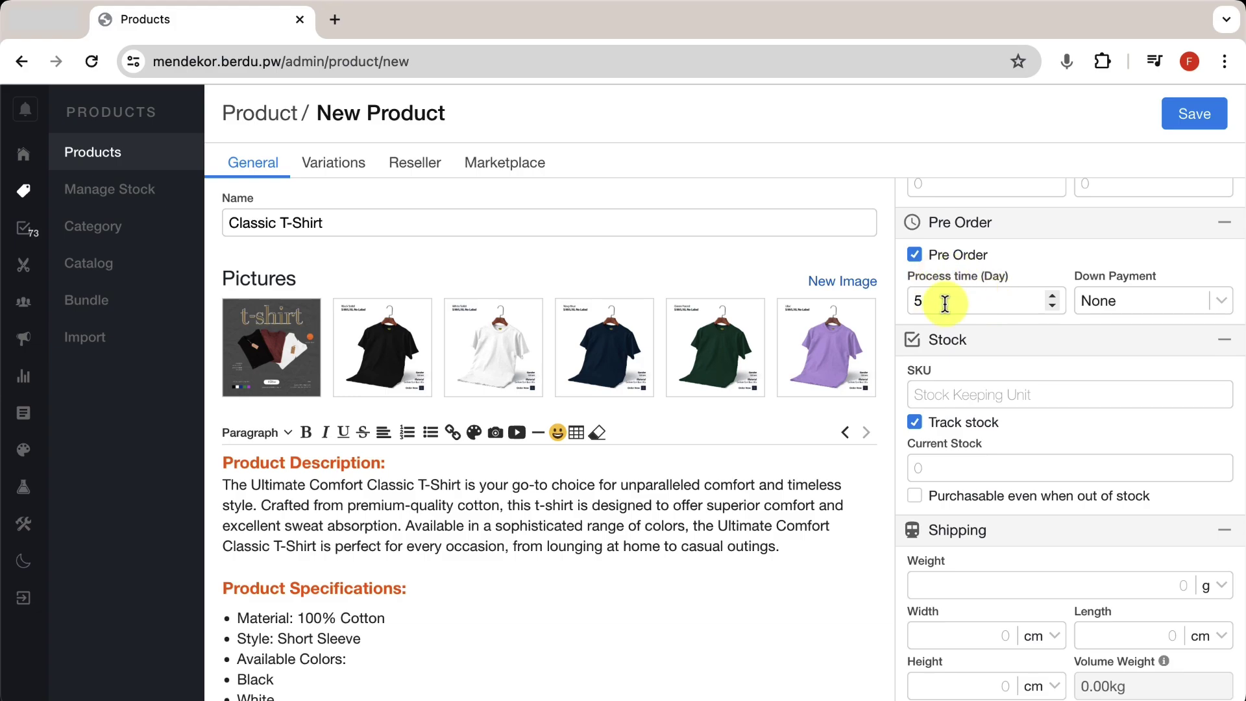
left_click(1150, 302)
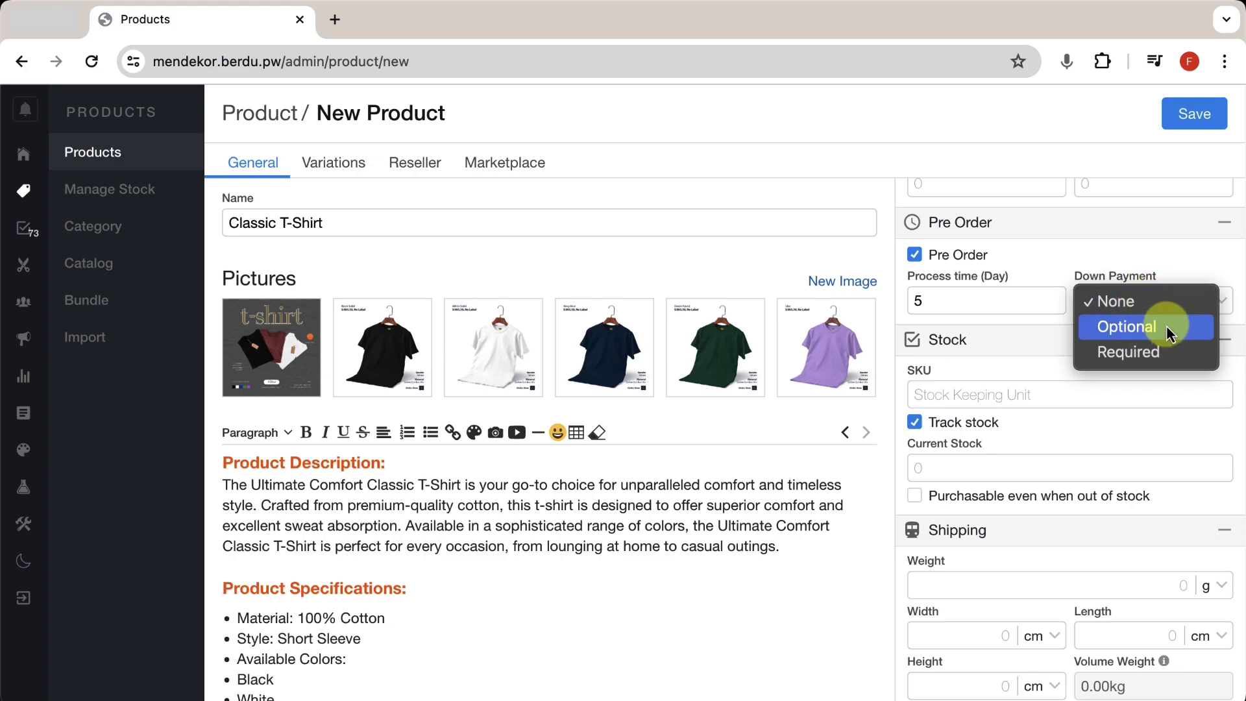
left_click(1155, 350)
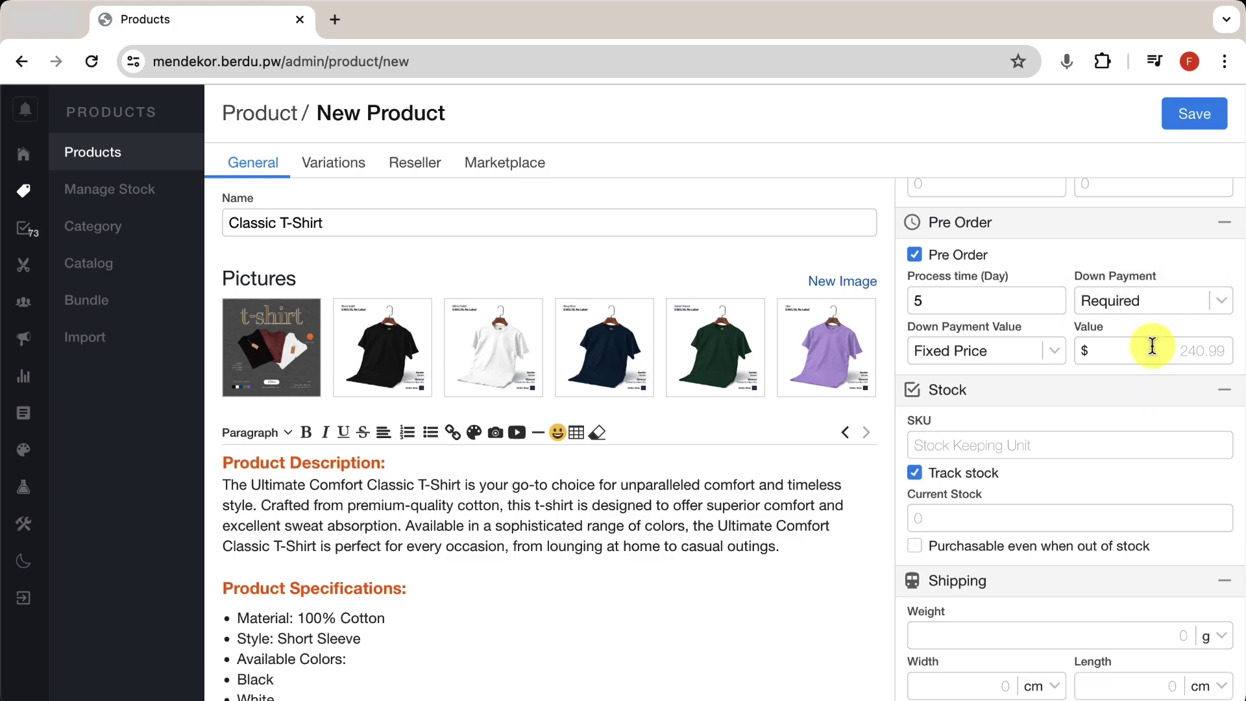
left_click(1026, 354)
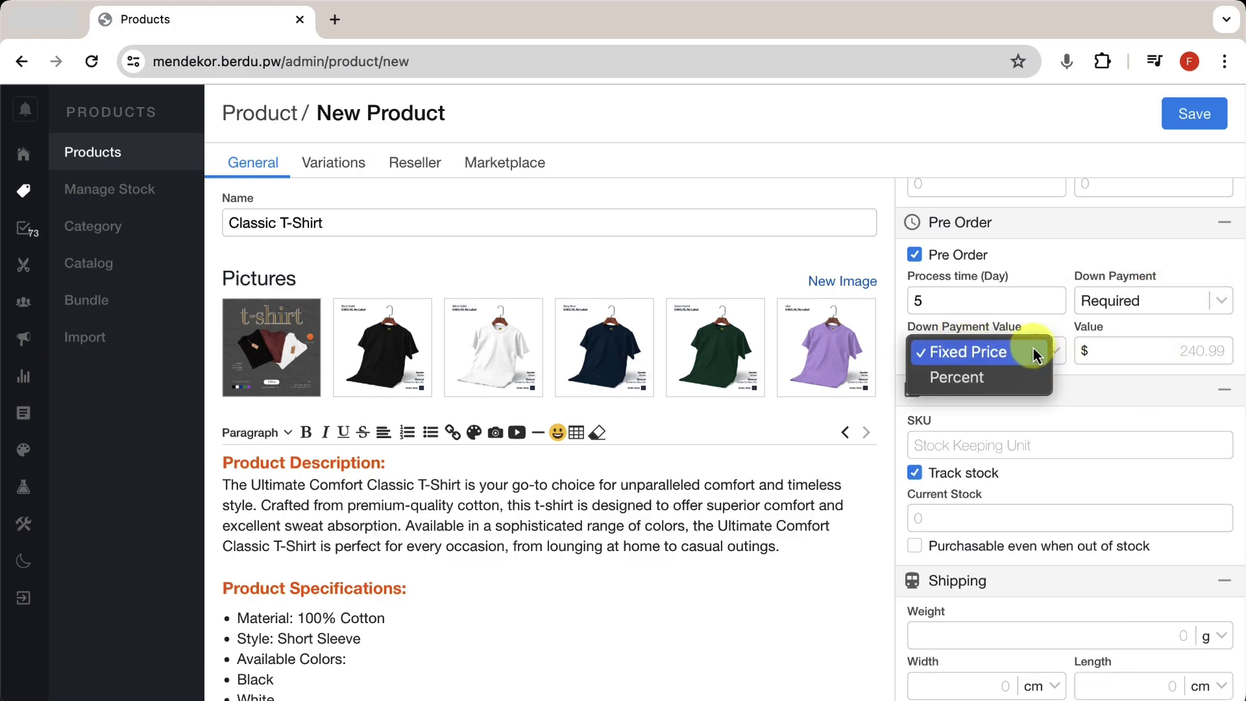
left_click(993, 379)
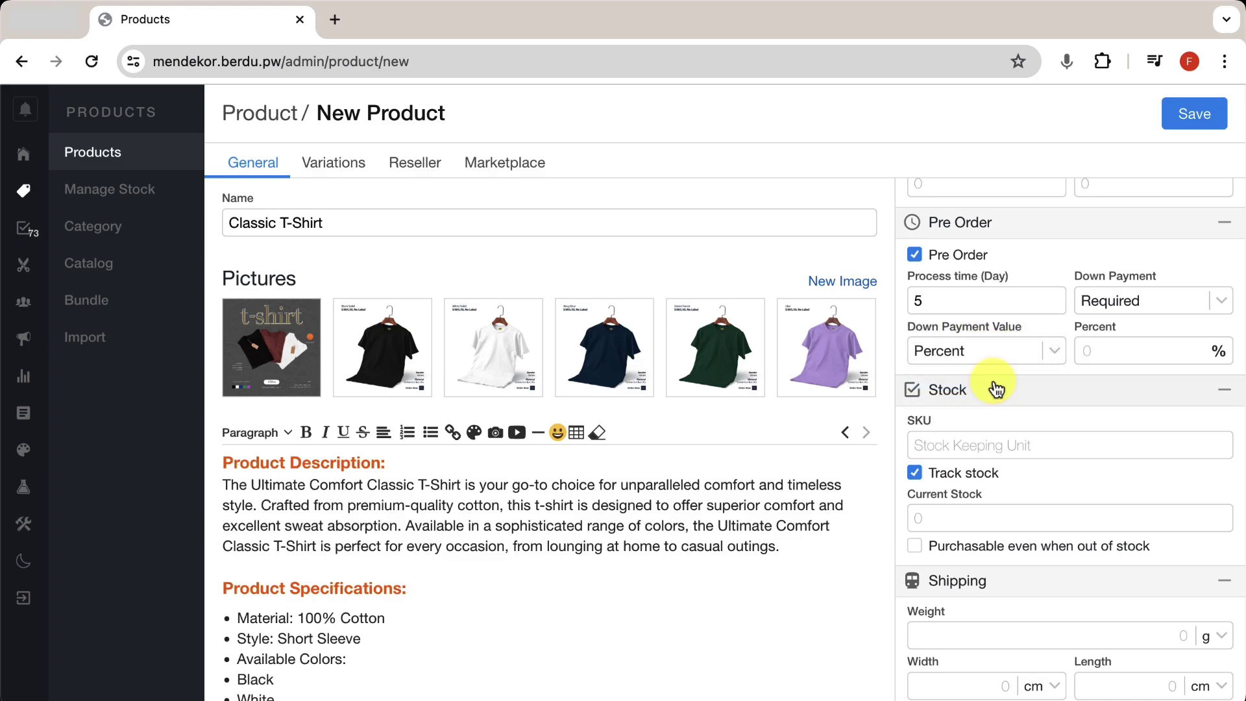
left_click(1129, 351)
type("50")
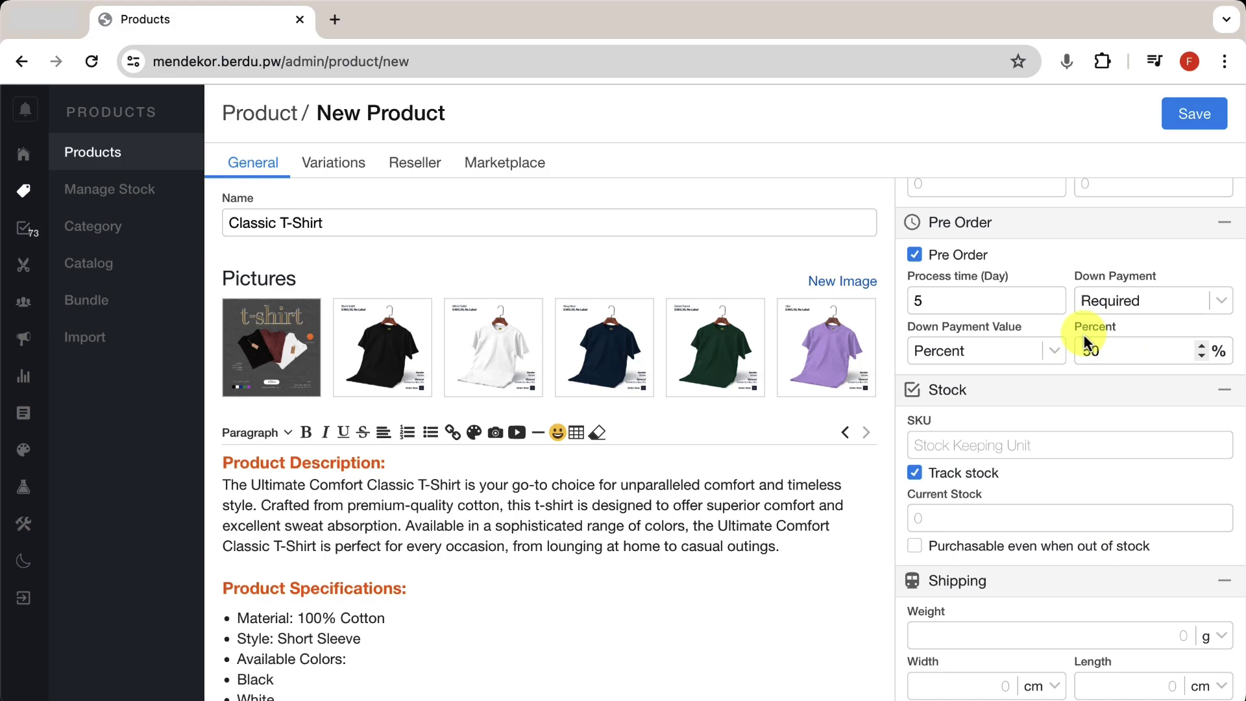
left_click(915, 257)
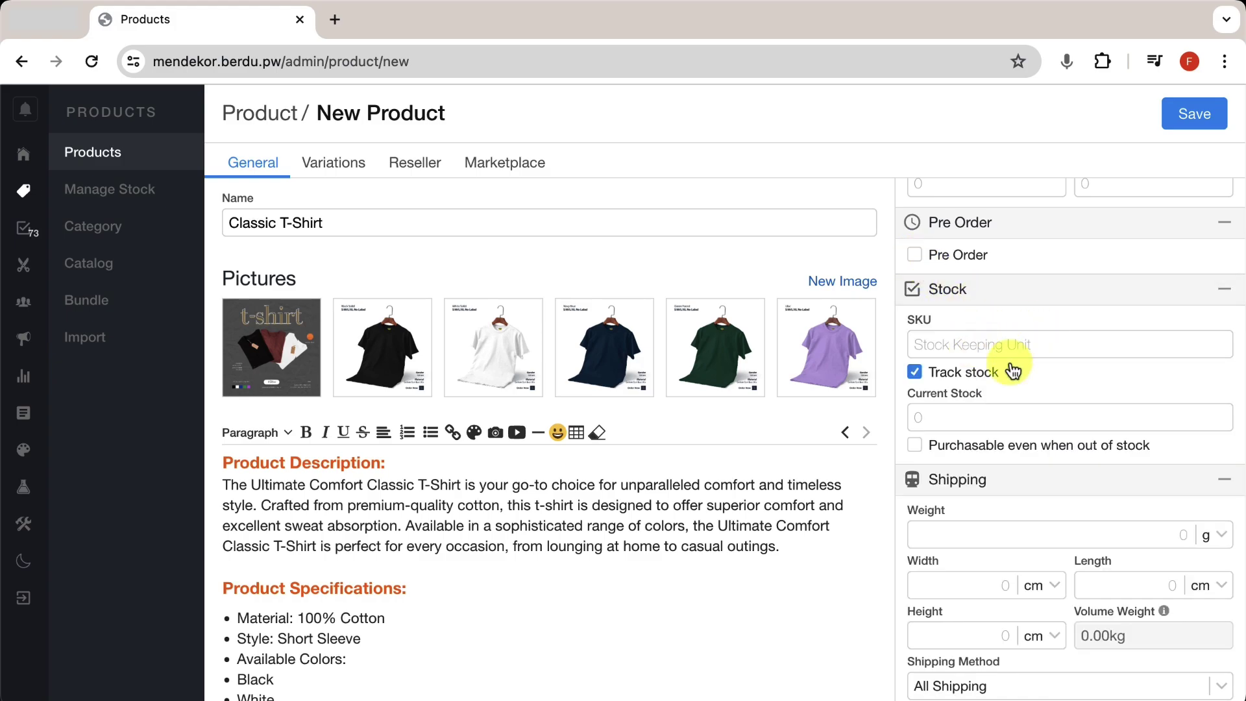
Enter current stock 250 and weight 1.000 g, then save the product
left_click(1031, 344)
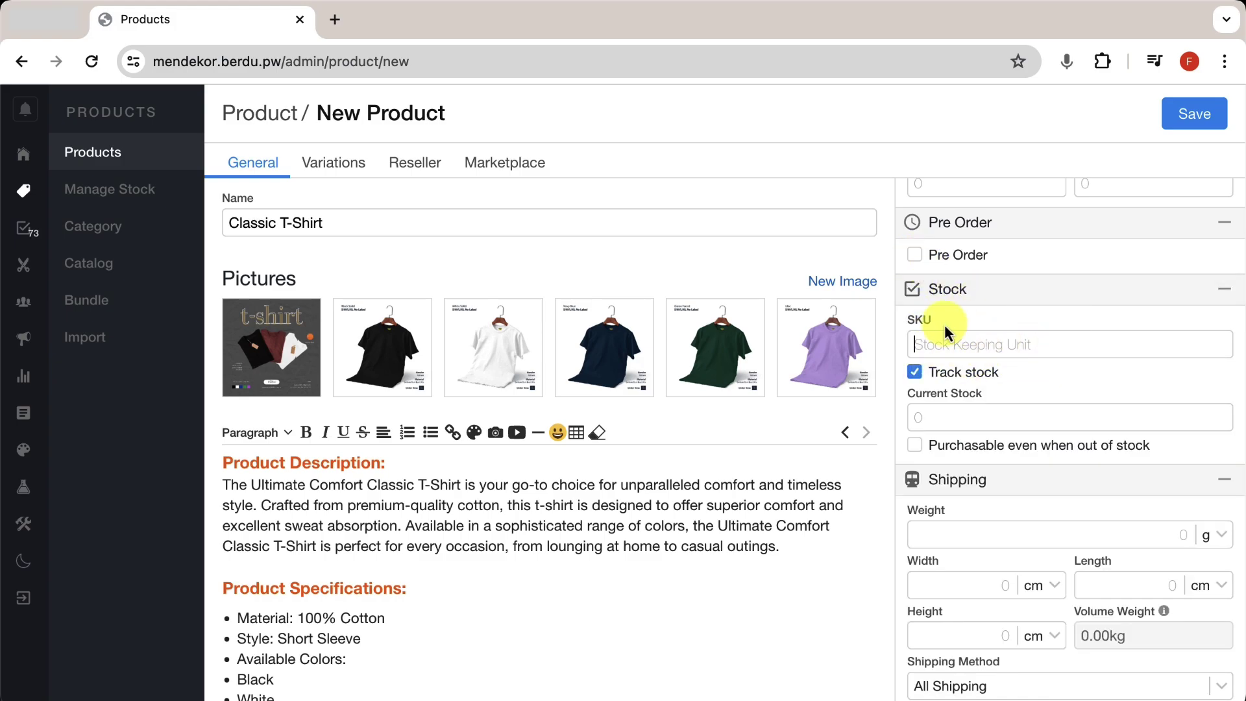
scroll(1006, 329, "down", 3)
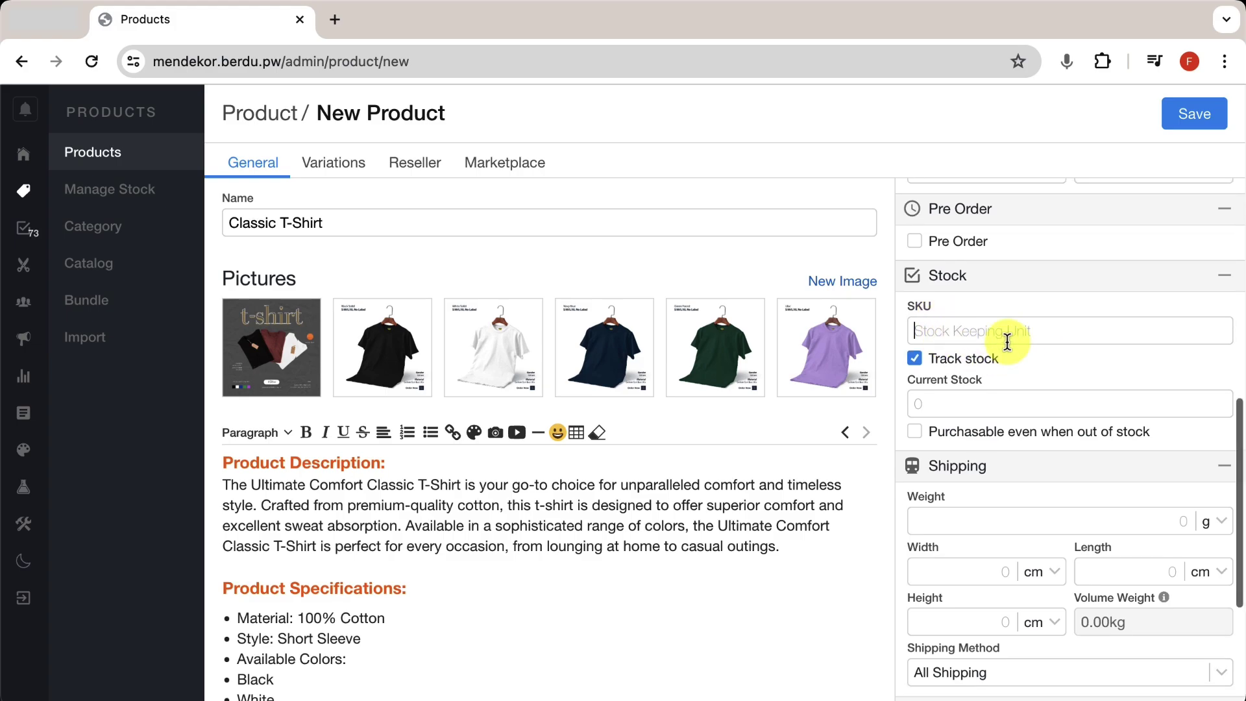
left_click(978, 336)
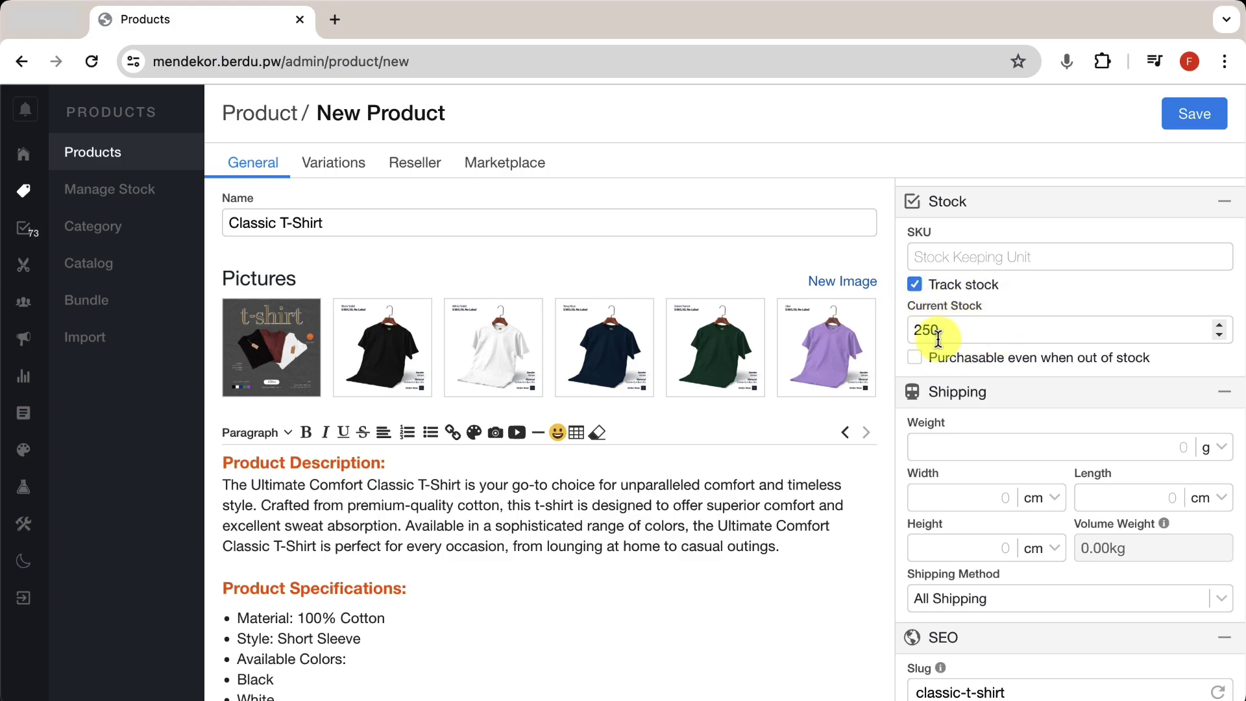
scroll(1092, 422, "down", 3)
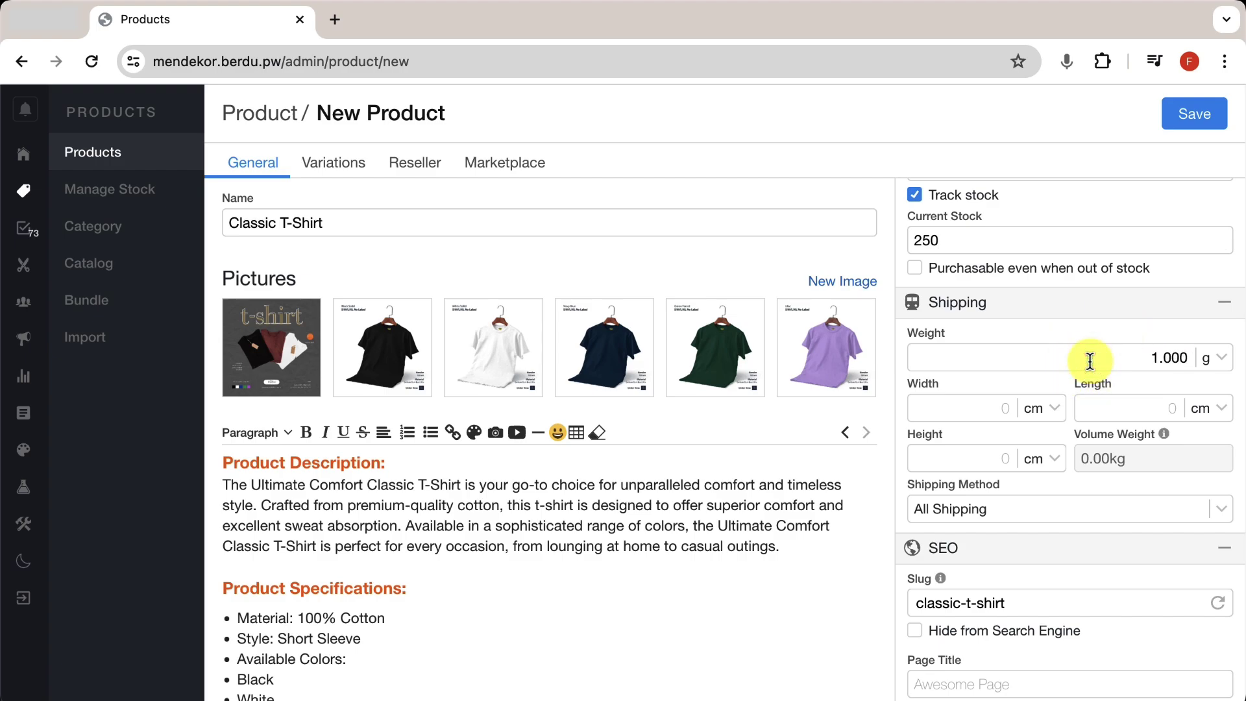
left_click(1175, 362)
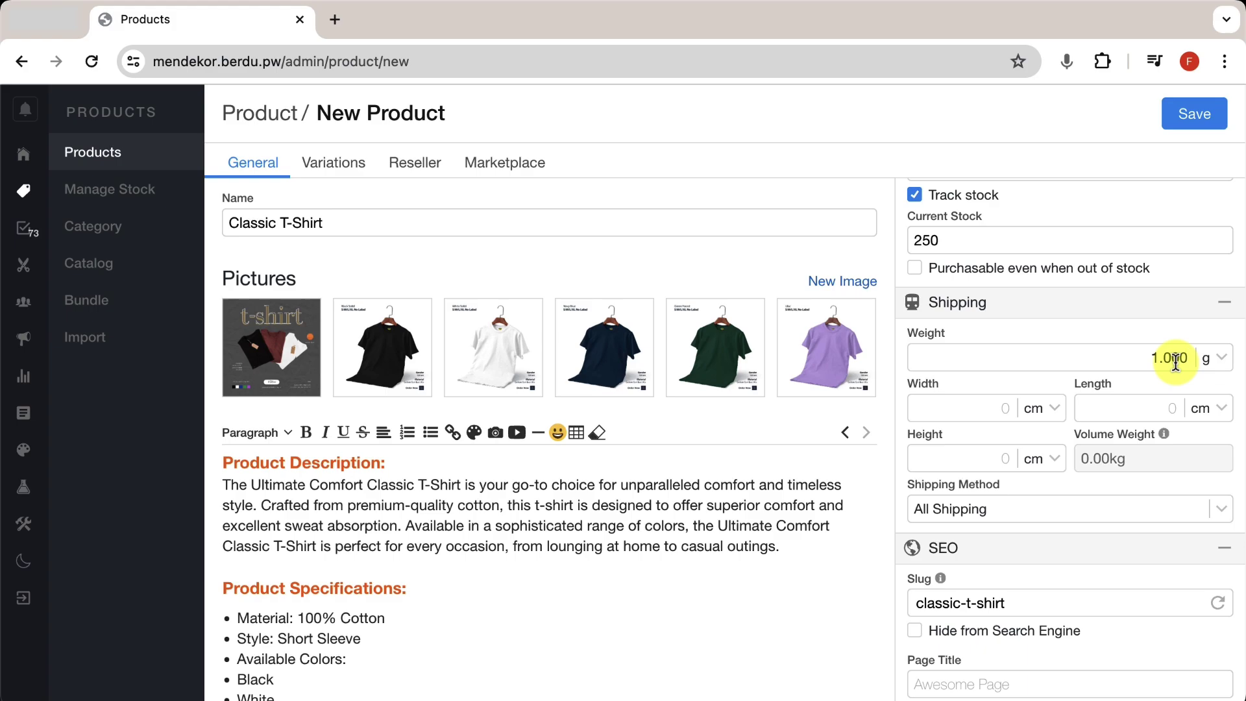
scroll(1128, 322, "up", 10)
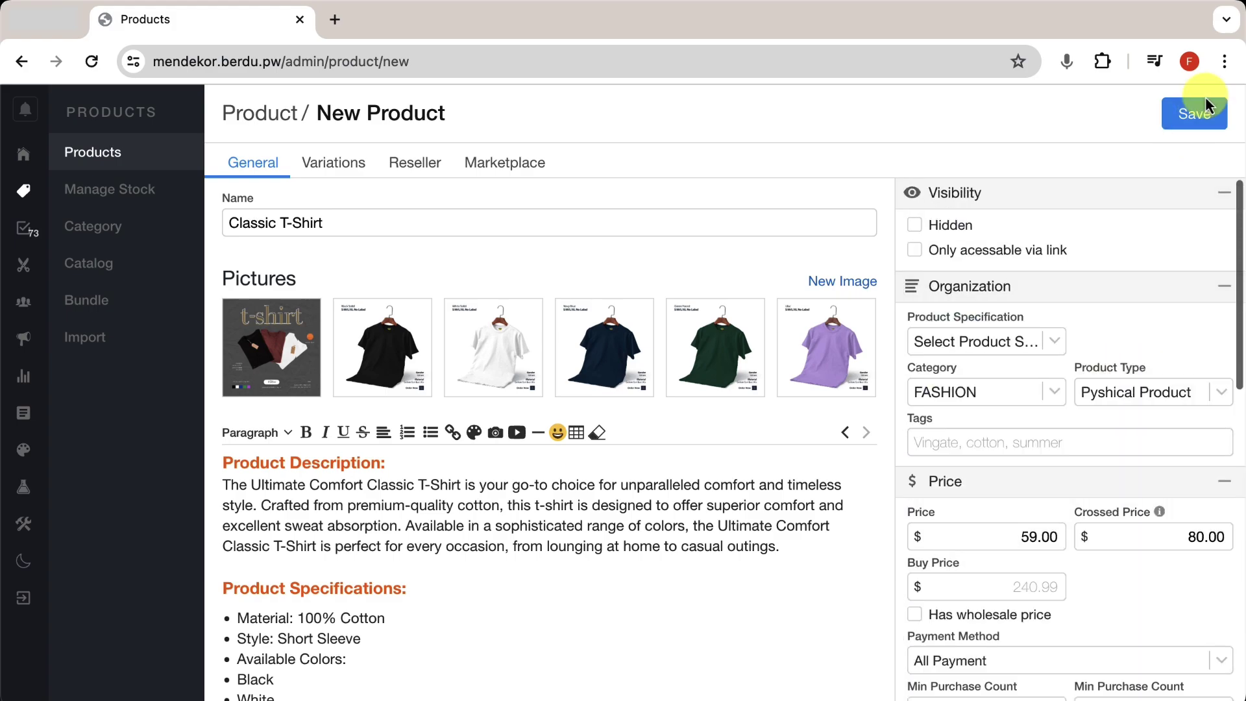
left_click(1200, 112)
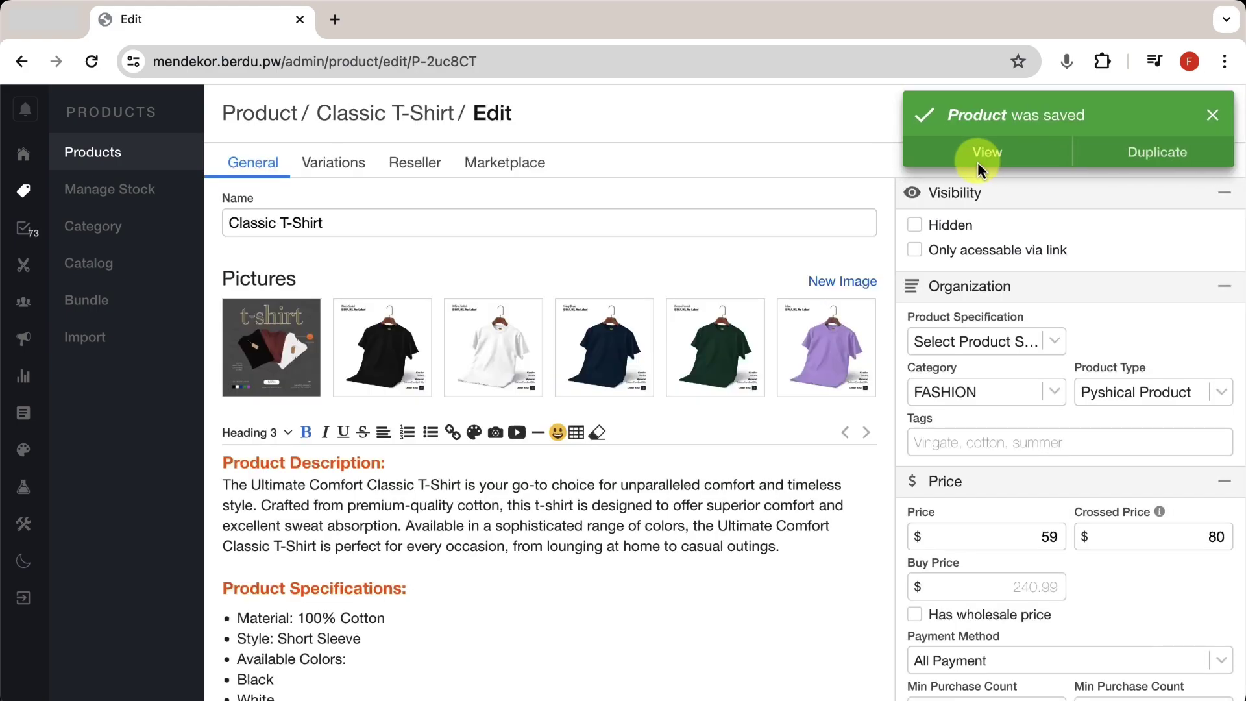
Open the public product page and view the black, white and navy shirt photos
left_click(986, 154)
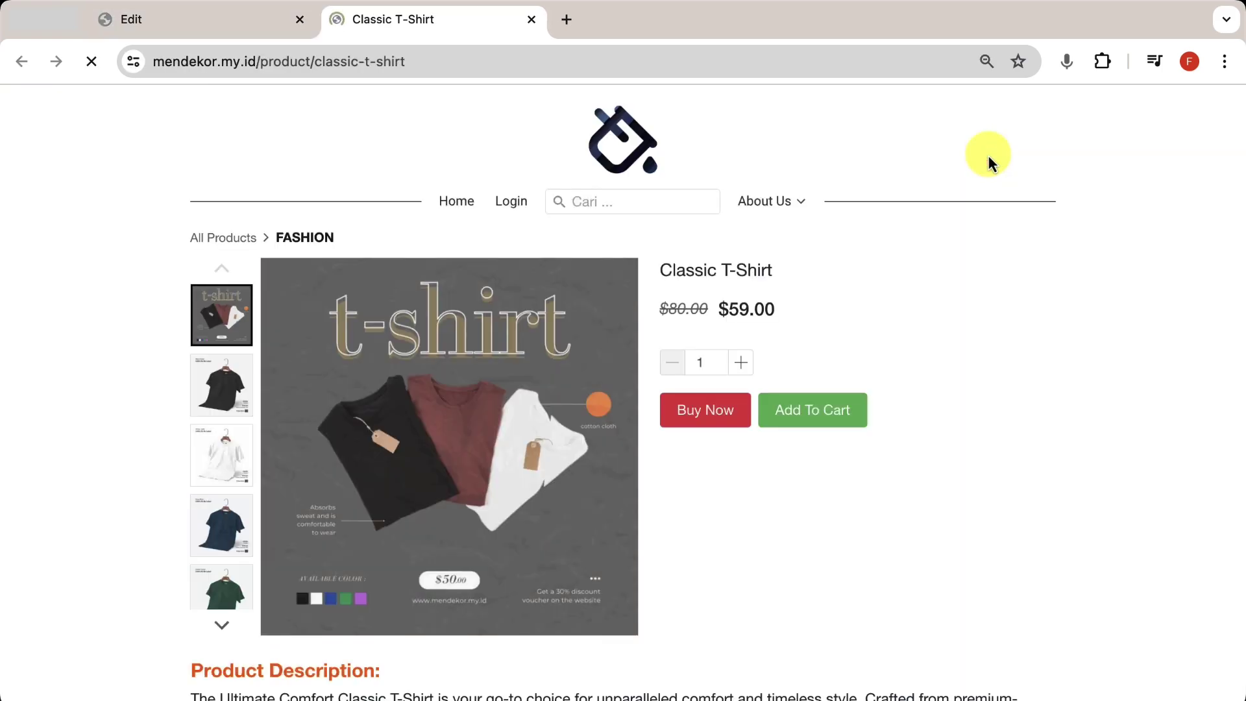
mouse_move(525, 416)
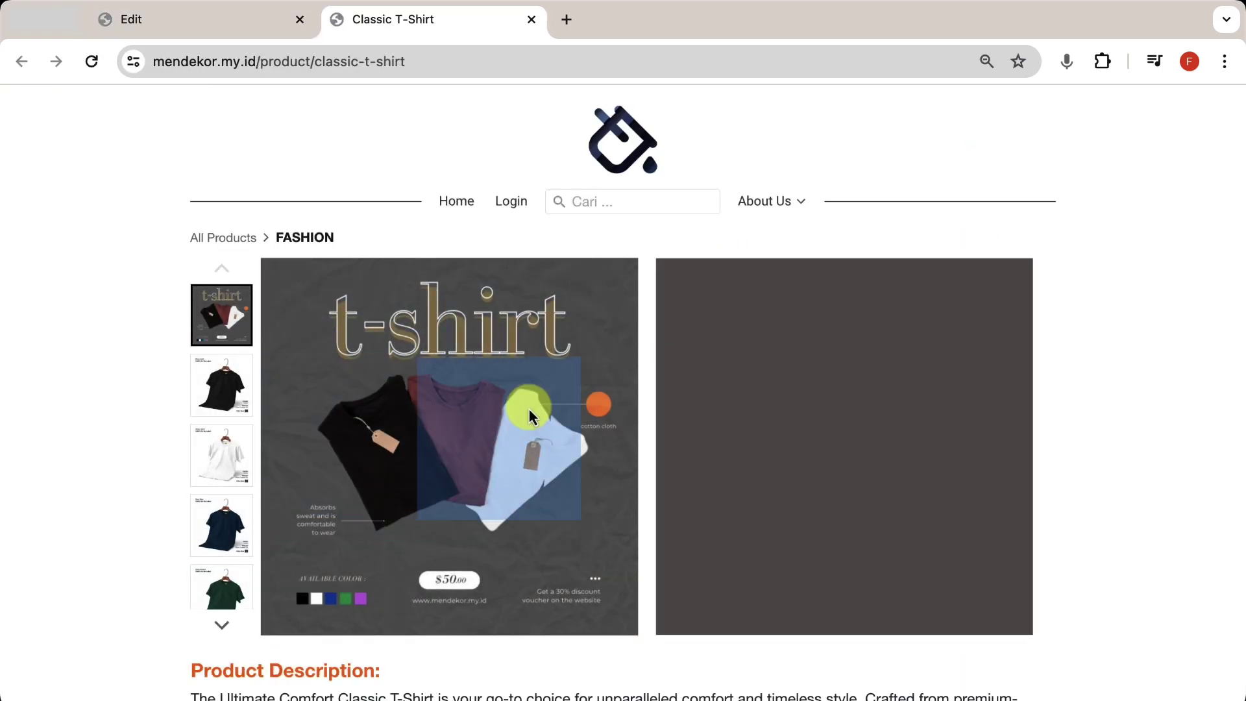
left_click(224, 395)
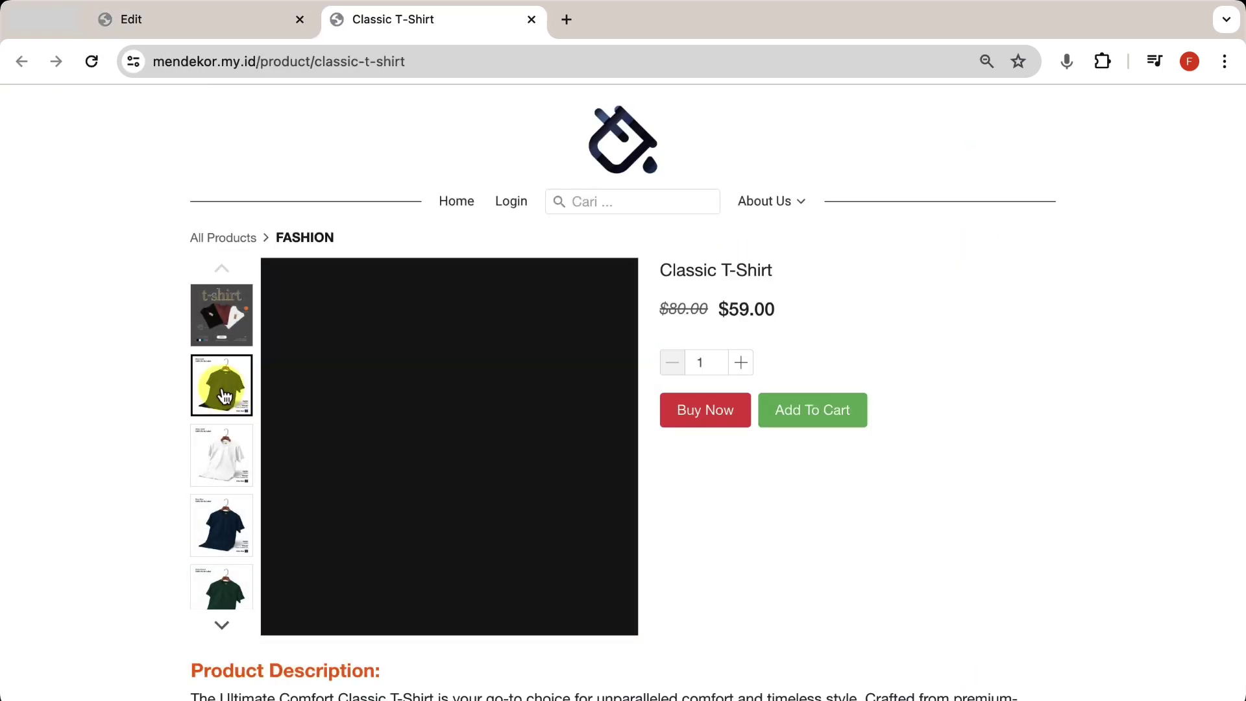
left_click(220, 469)
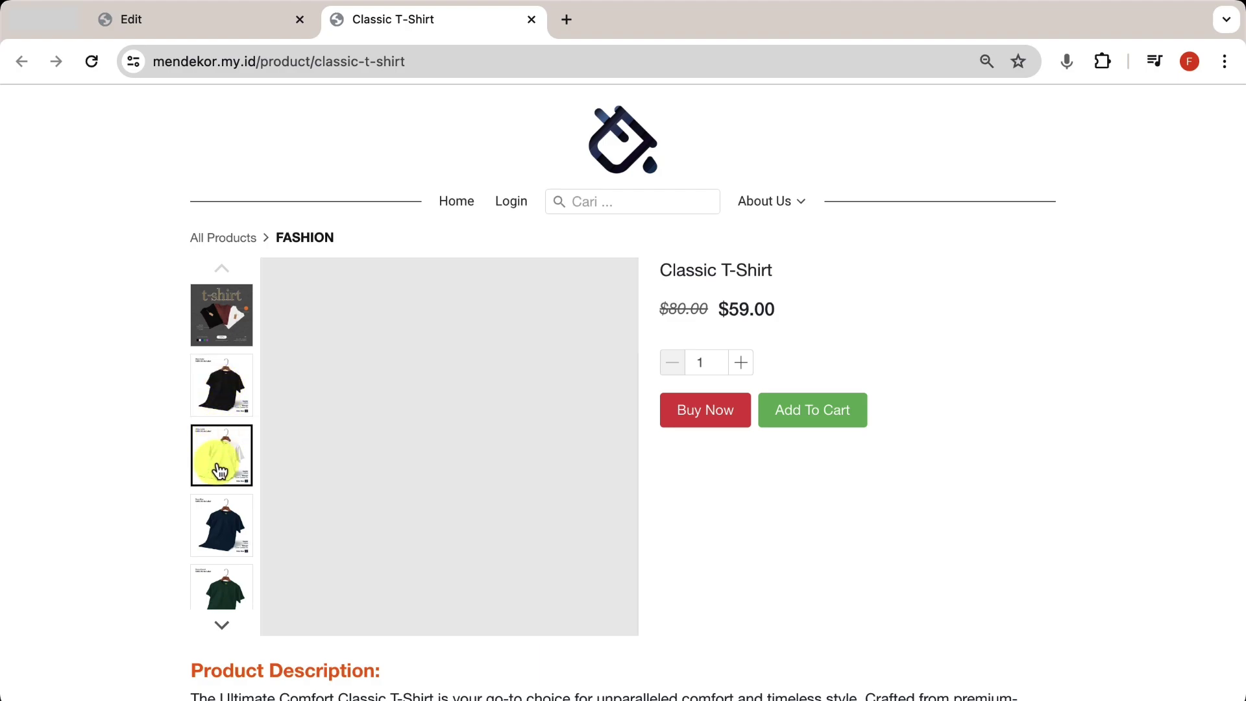
left_click(222, 526)
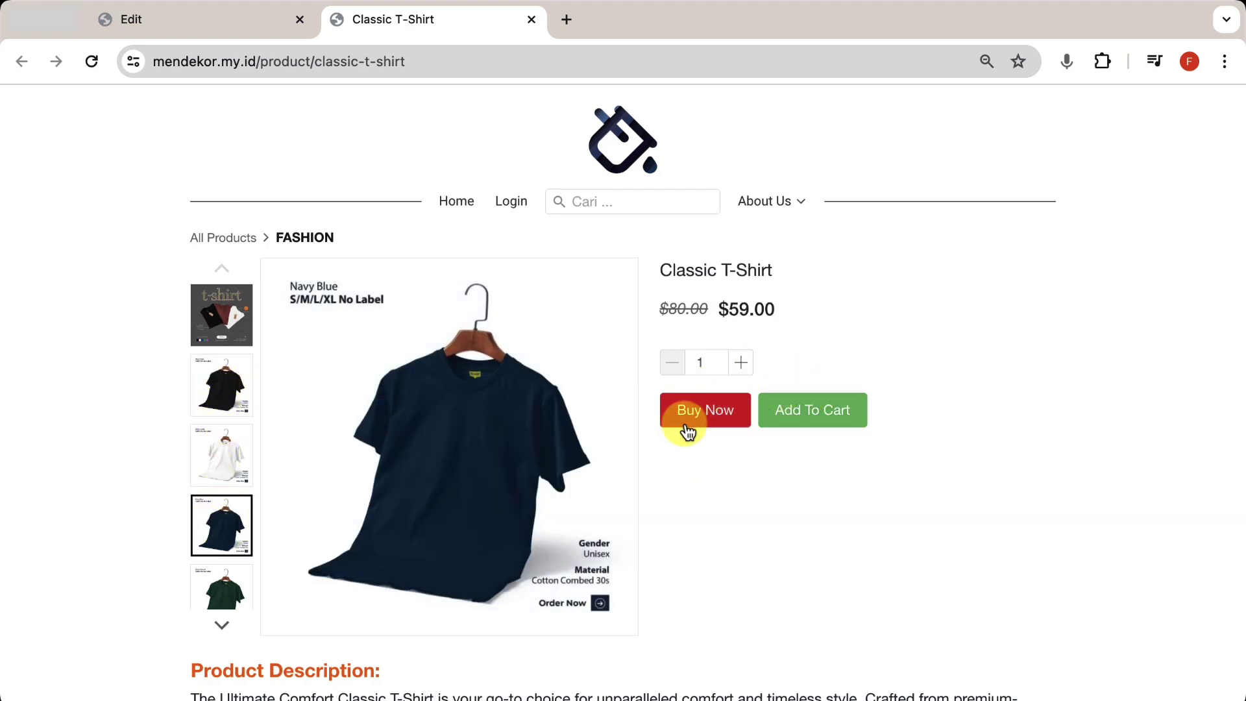
scroll(501, 480, "down", 10)
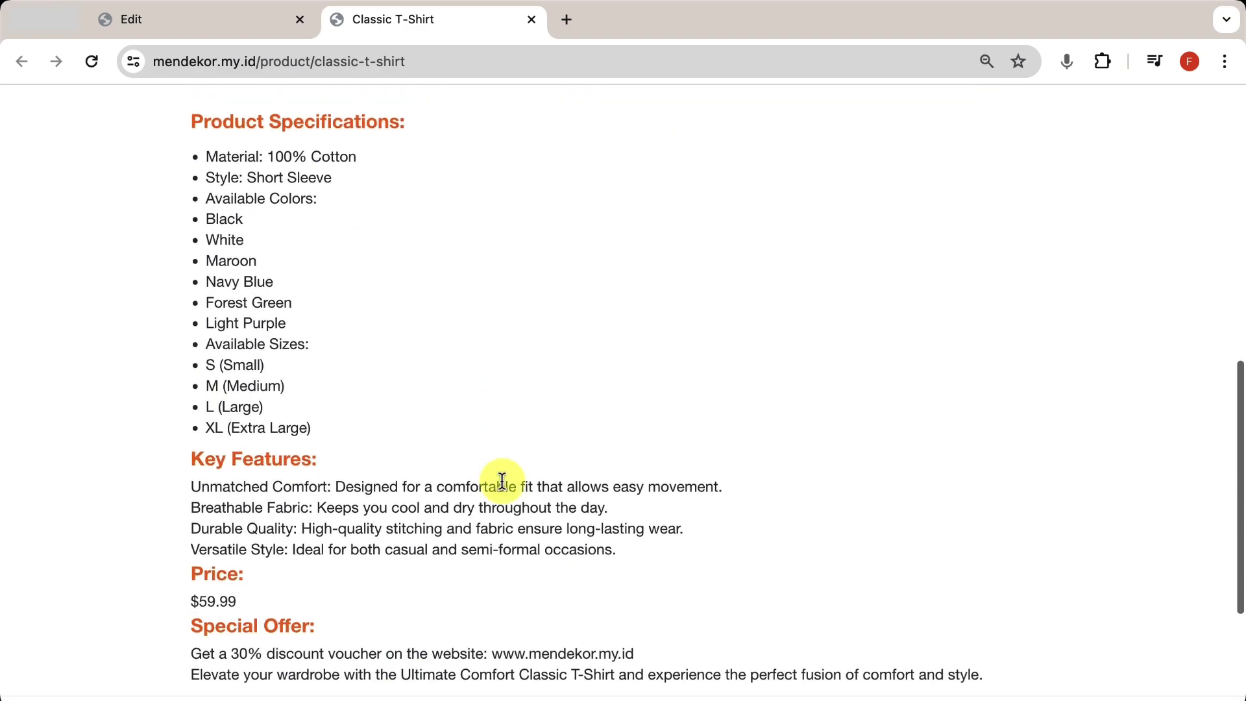
scroll(502, 481, "down", 3)
scroll(503, 481, "up", 12)
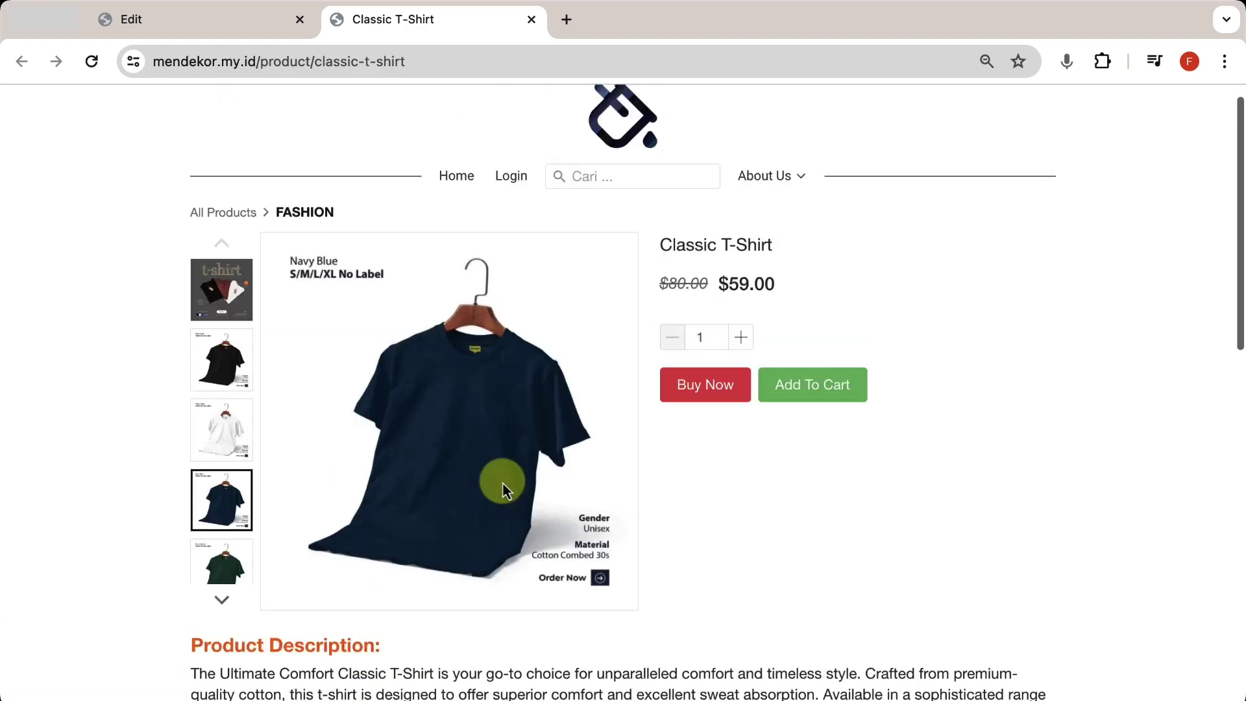
scroll(504, 484, "up", 1)
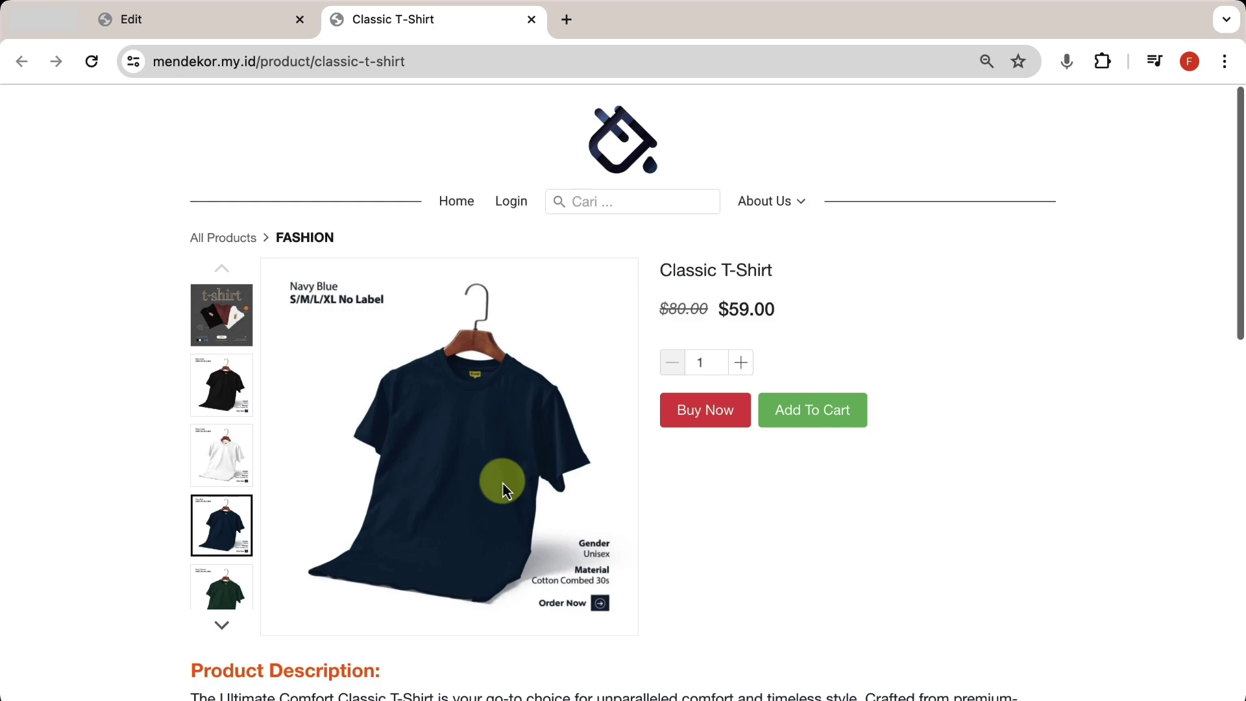
Cycle through the green, white, black and navy shirt photos in the gallery
left_click(222, 585)
left_click(223, 446)
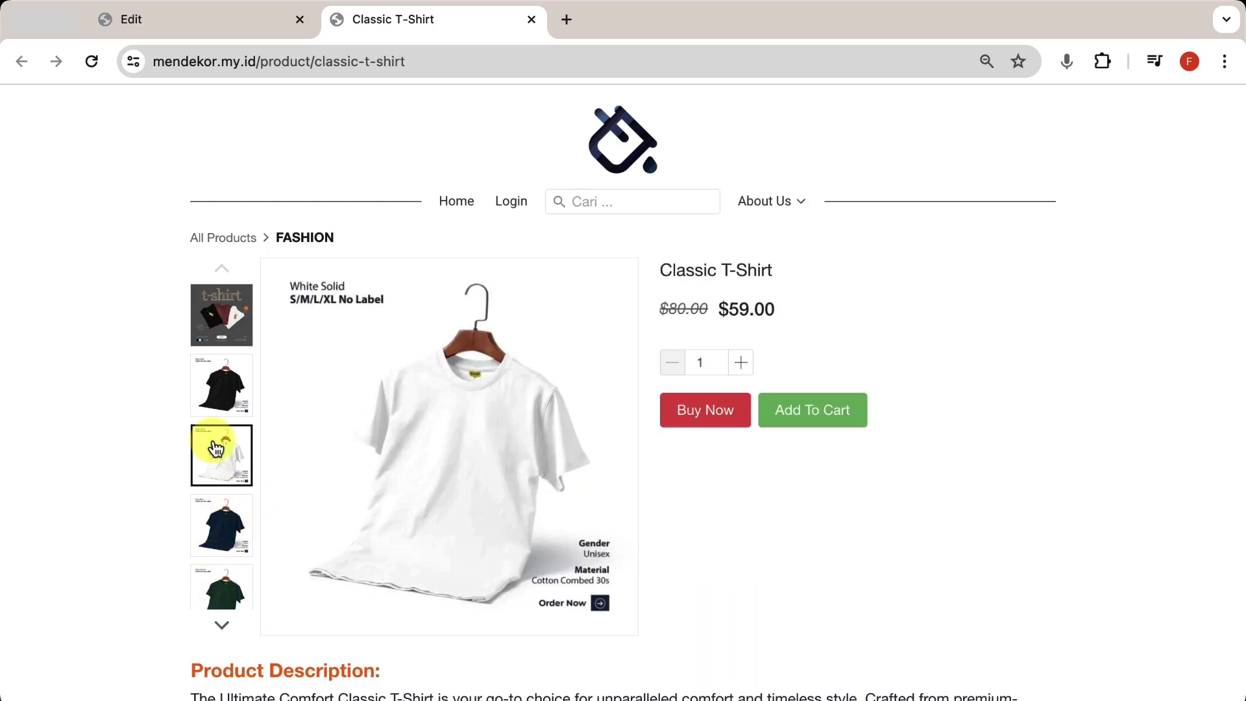
left_click(218, 386)
left_click(223, 584)
left_click(218, 453)
left_click(218, 382)
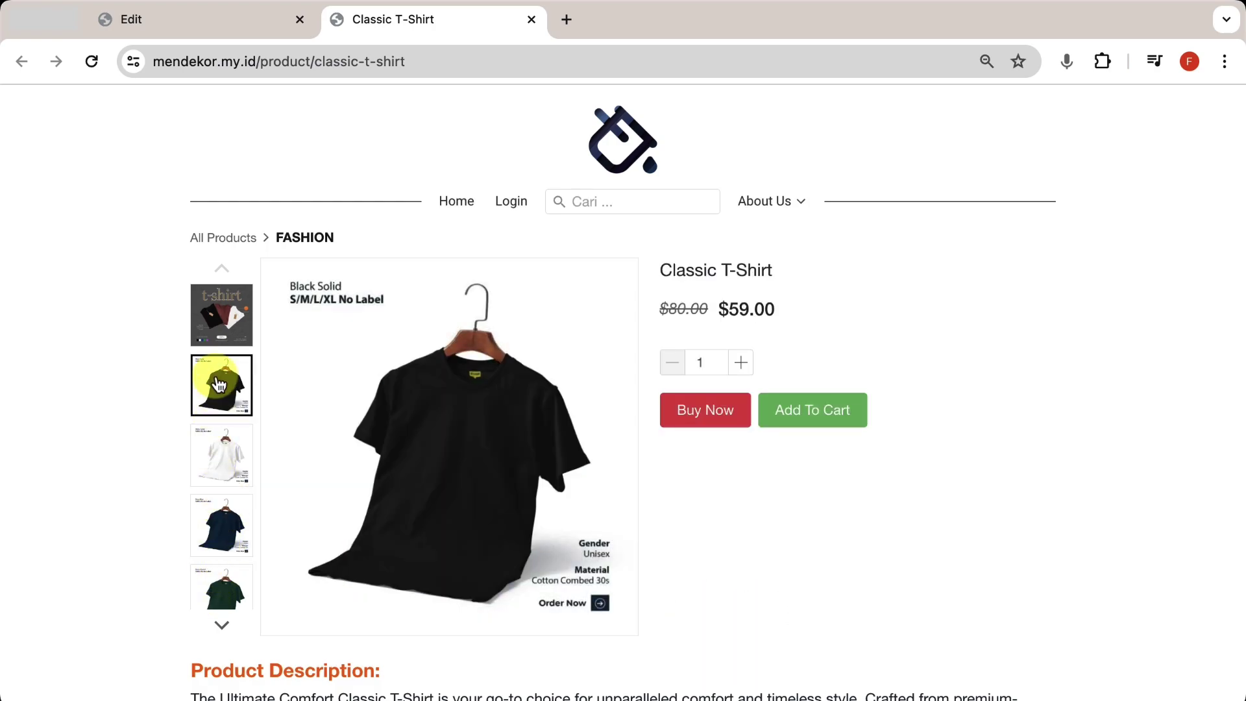
left_click(221, 458)
left_click(223, 519)
left_click(227, 594)
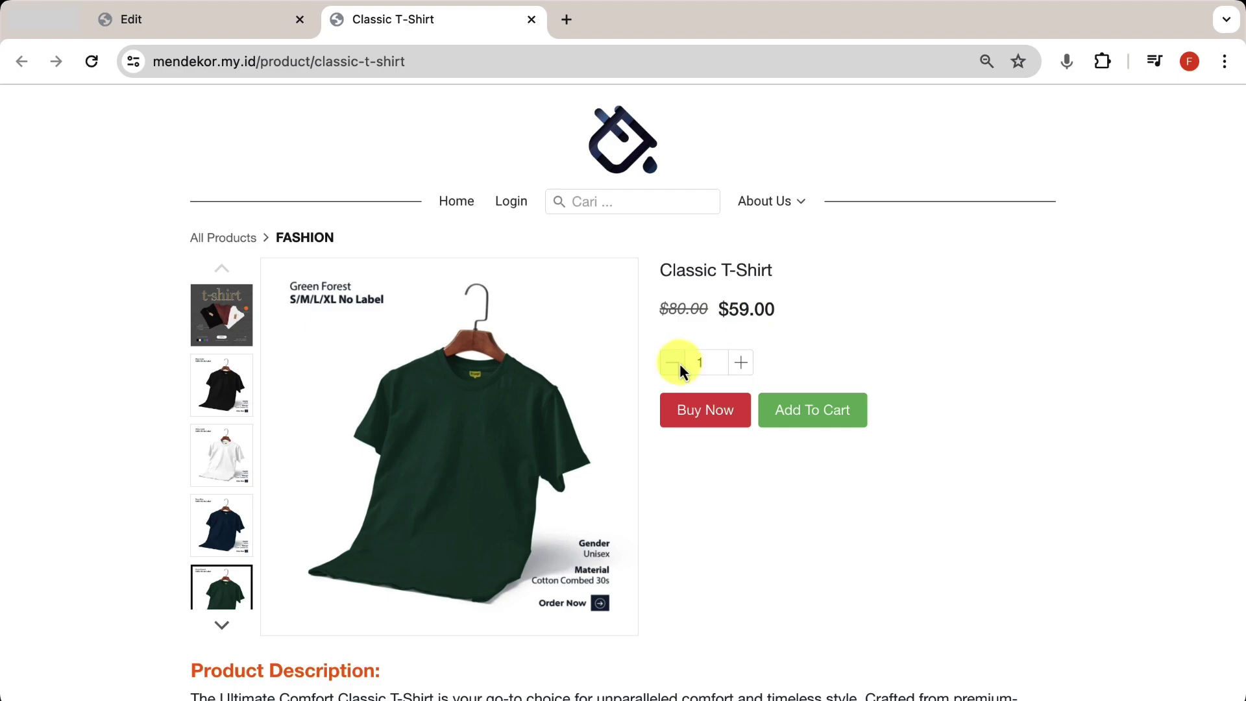
Back on the product edit page, add a new variation group named COLOR
left_click(227, 19)
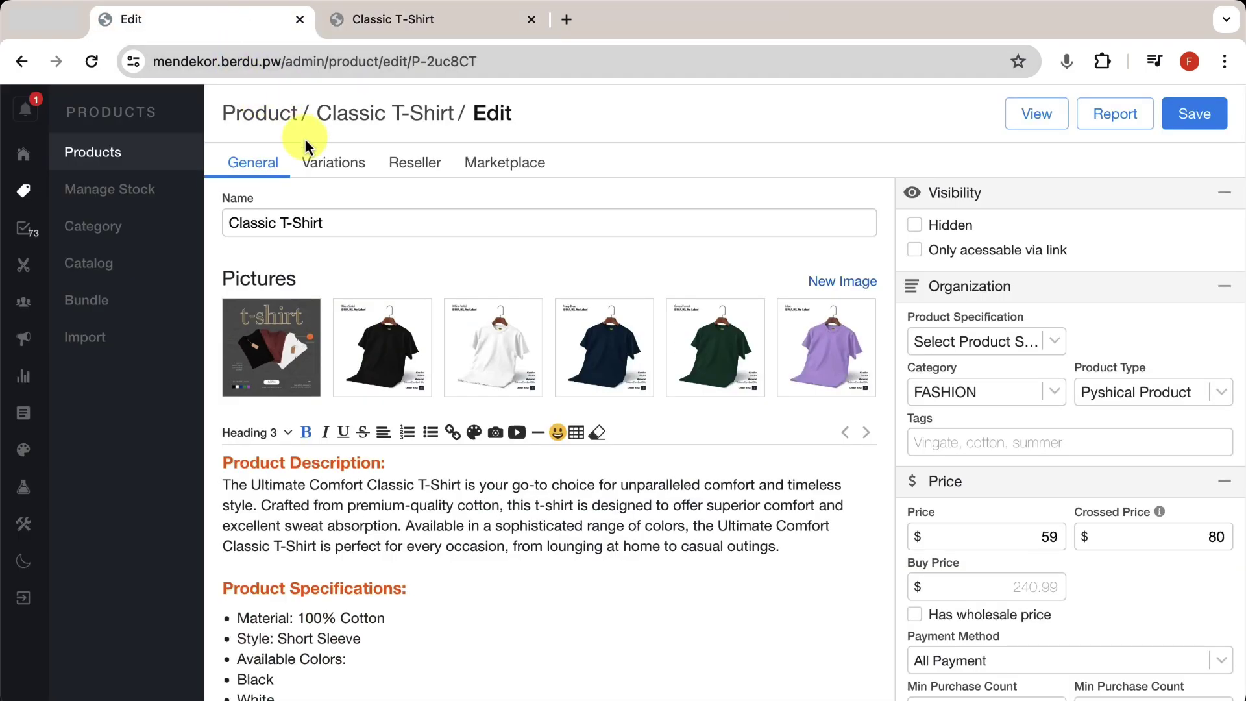
left_click(330, 164)
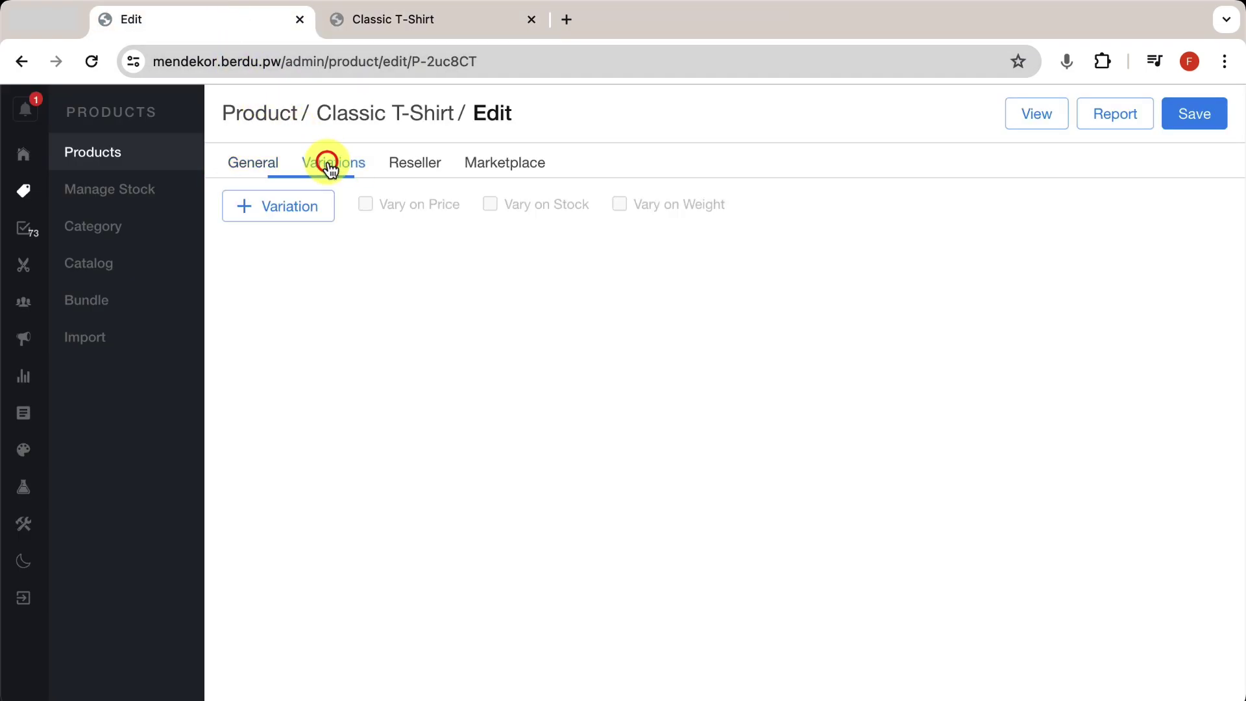
left_click(245, 209)
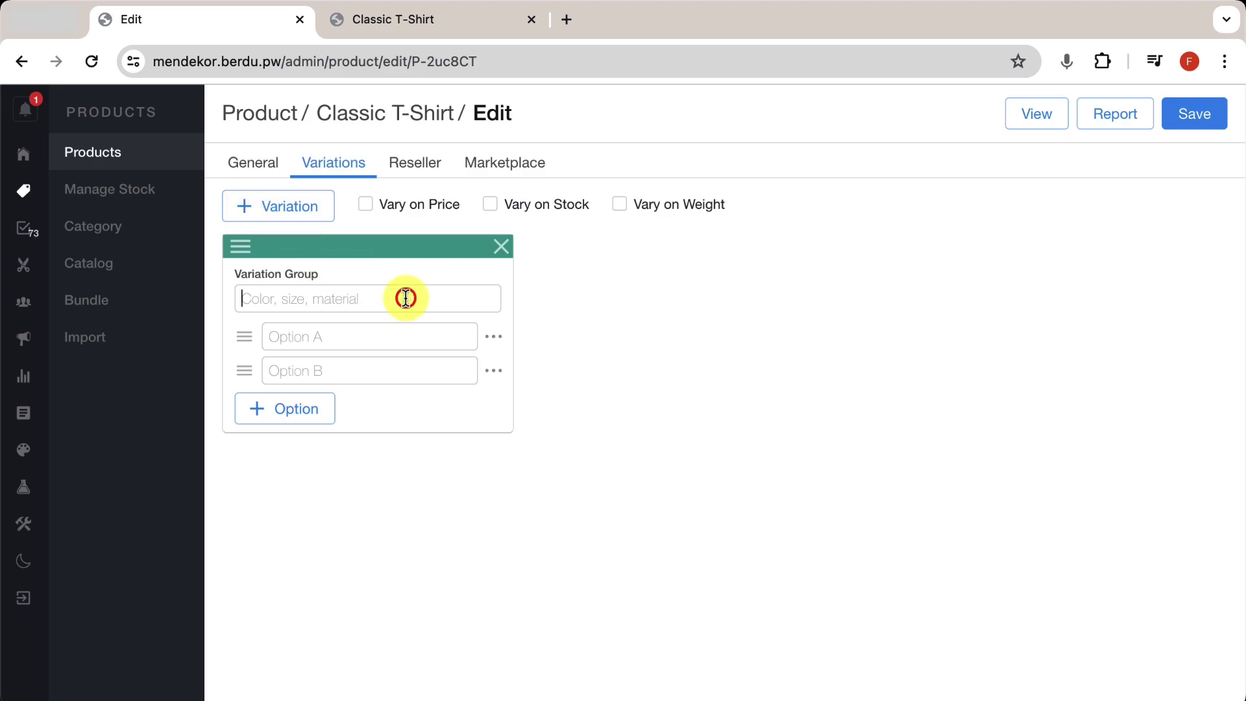
type("COLOR")
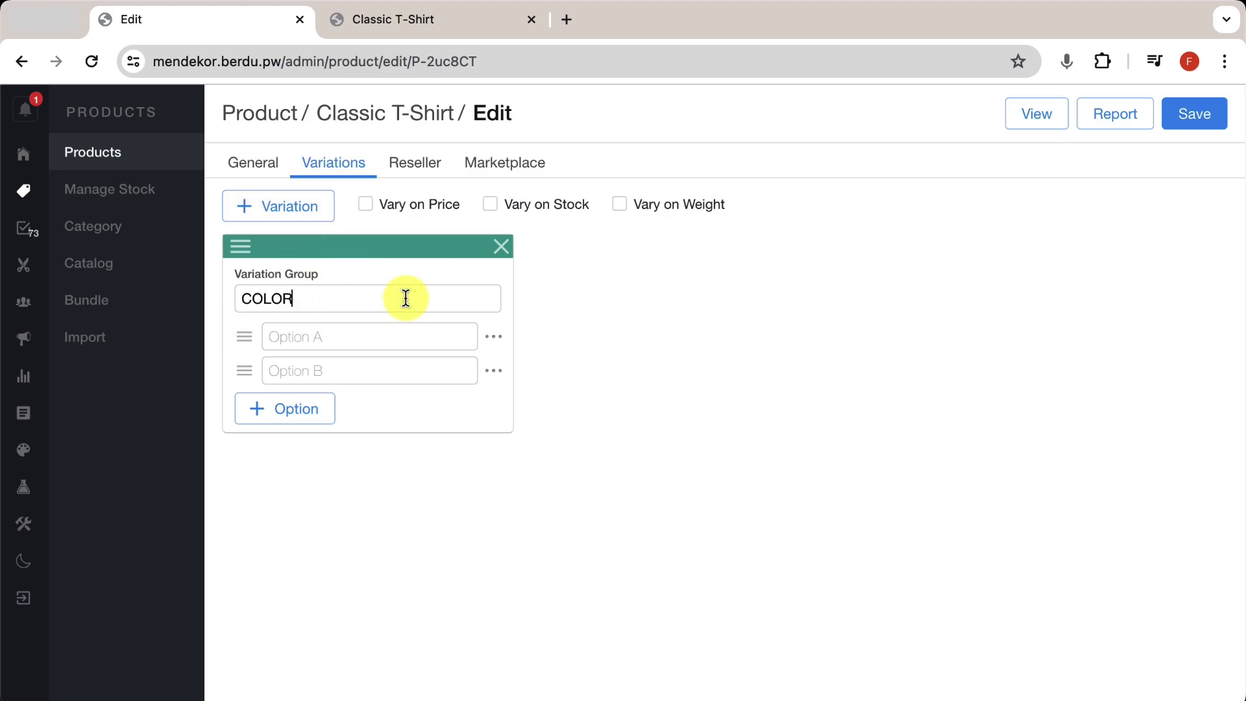
Enter the colour options Black, White, Navy and Green, and add a fifth option row
left_click(386, 340)
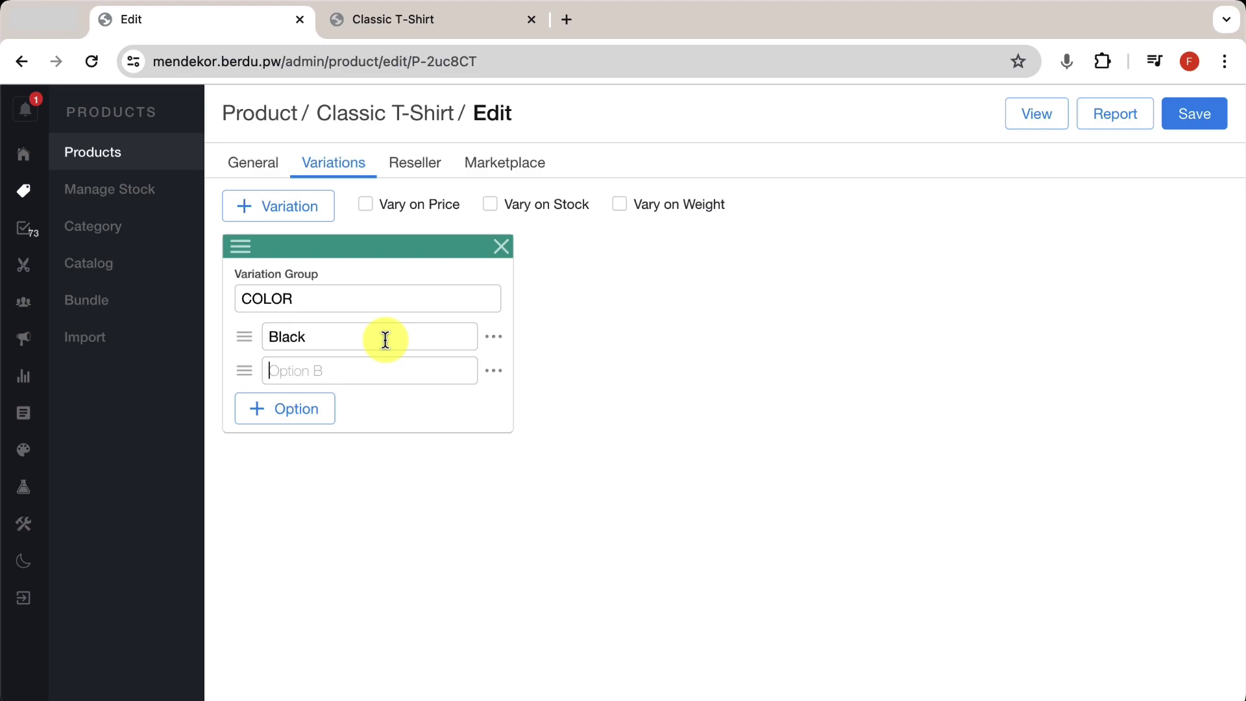
left_click(262, 409)
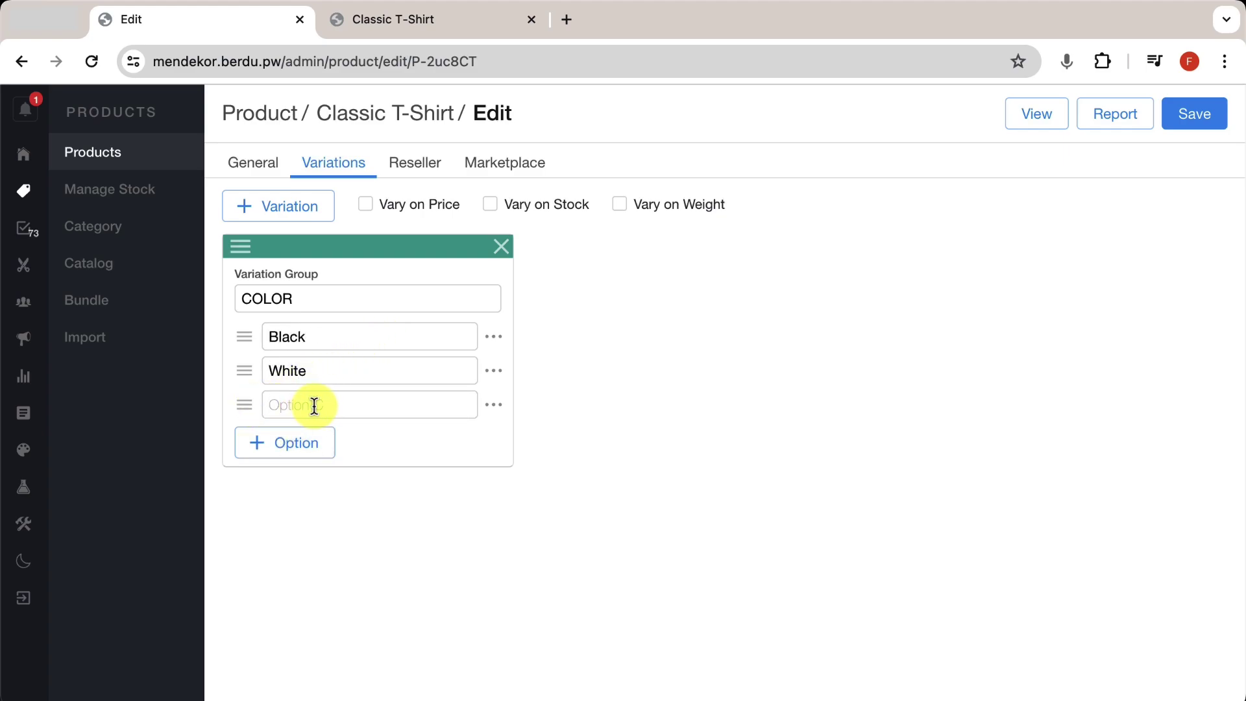
type("Navy")
left_click(293, 440)
type("Green")
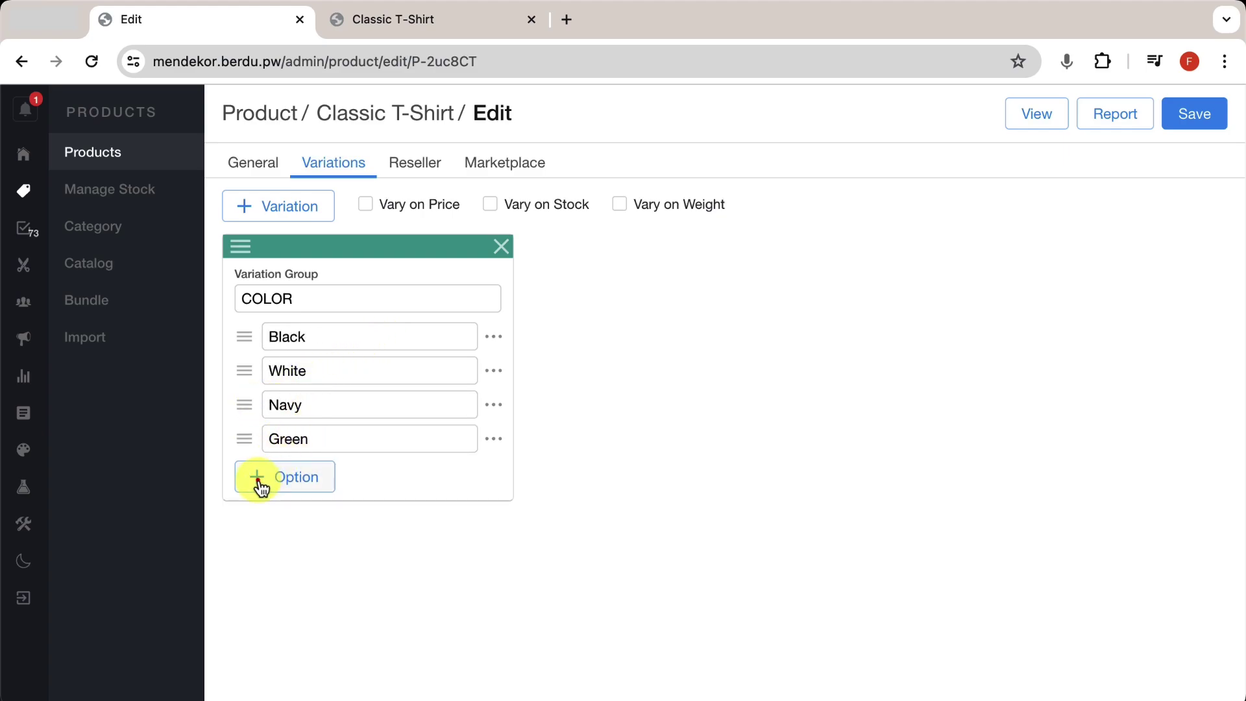
left_click(260, 477)
Name the fifth option Lilac and give Black and White the 1BLACK.png and 2WHITE.png thumbnails
type("Lilac")
left_click(493, 336)
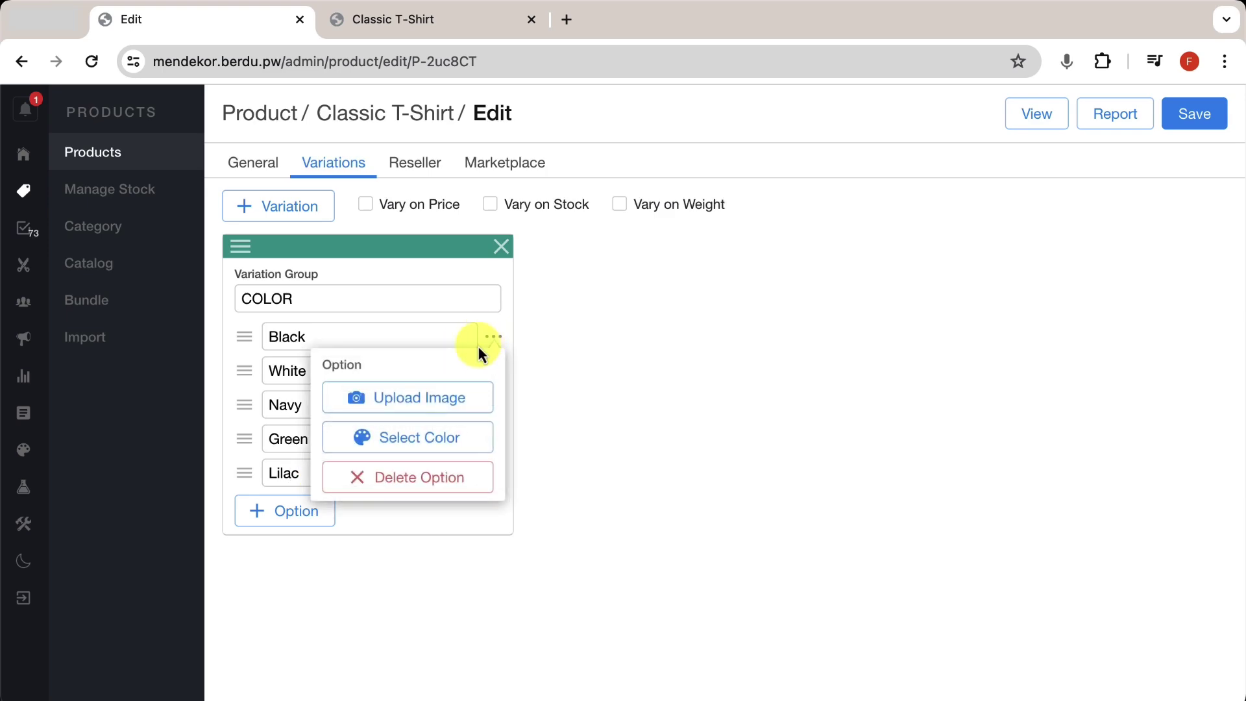
left_click(417, 397)
double_click(563, 256)
left_click(493, 370)
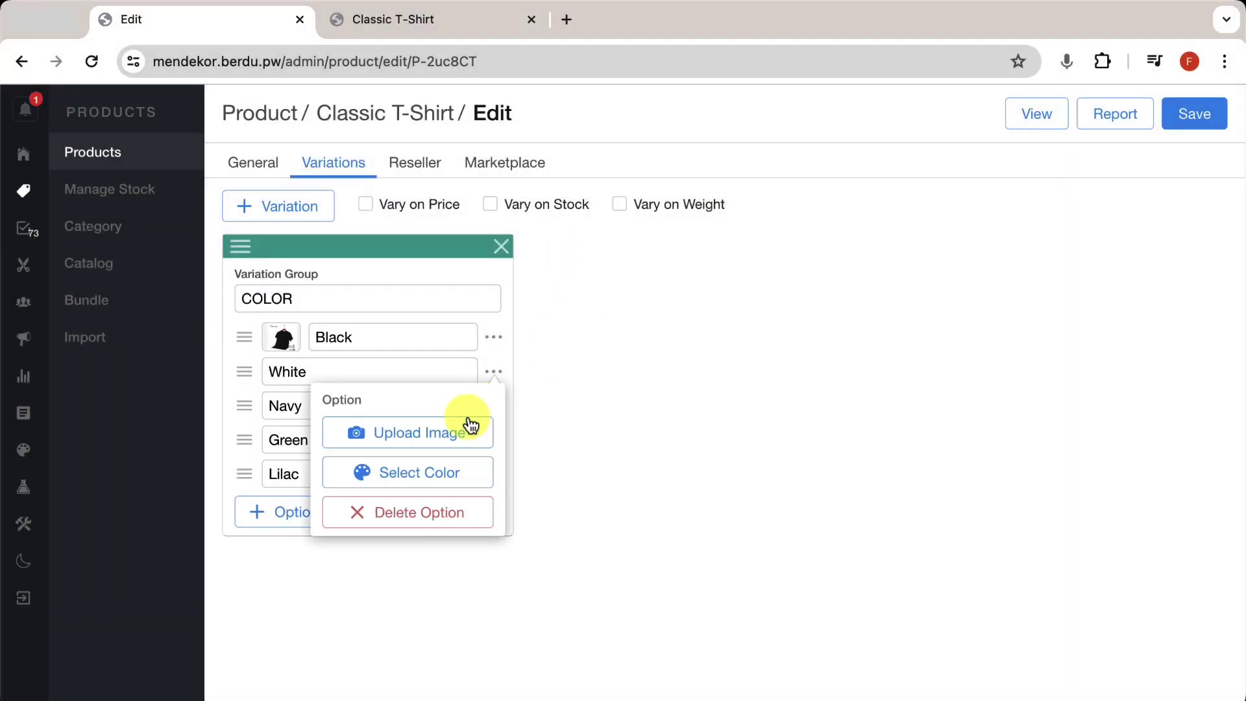
left_click(467, 431)
left_click(689, 249)
double_click(689, 249)
Give Navy the 3NAVY.png thumbnail and Green the 4GREEN FOREST.png thumbnail
left_click(492, 405)
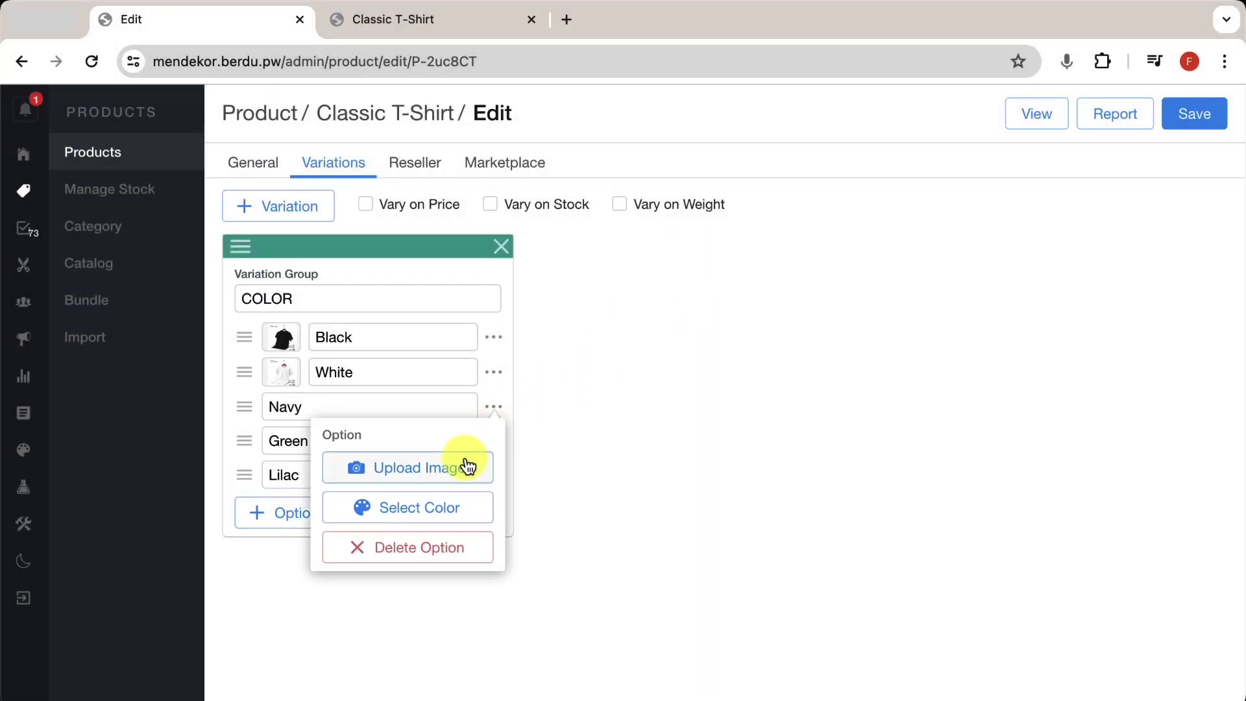
left_click(462, 464)
left_click(818, 253)
double_click(817, 253)
left_click(493, 439)
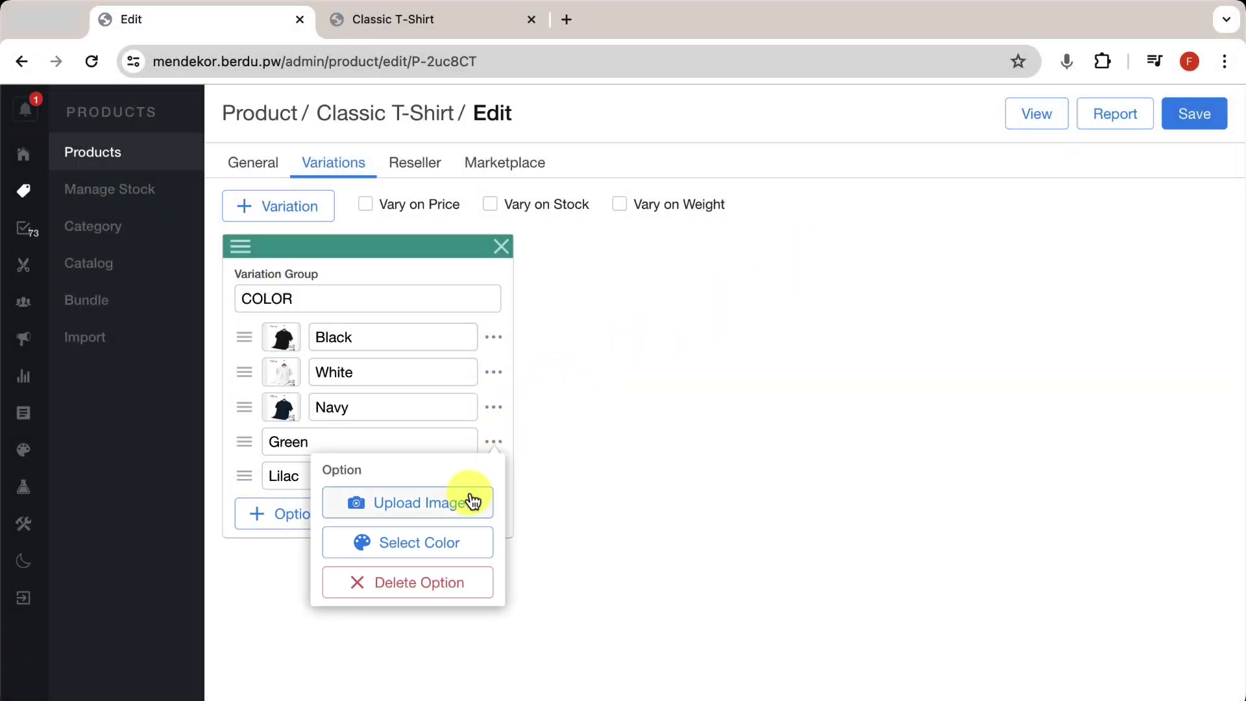
left_click(470, 499)
left_click(939, 253)
double_click(938, 253)
Give Lilac the 5LILAC.png thumbnail and save the product
left_click(492, 475)
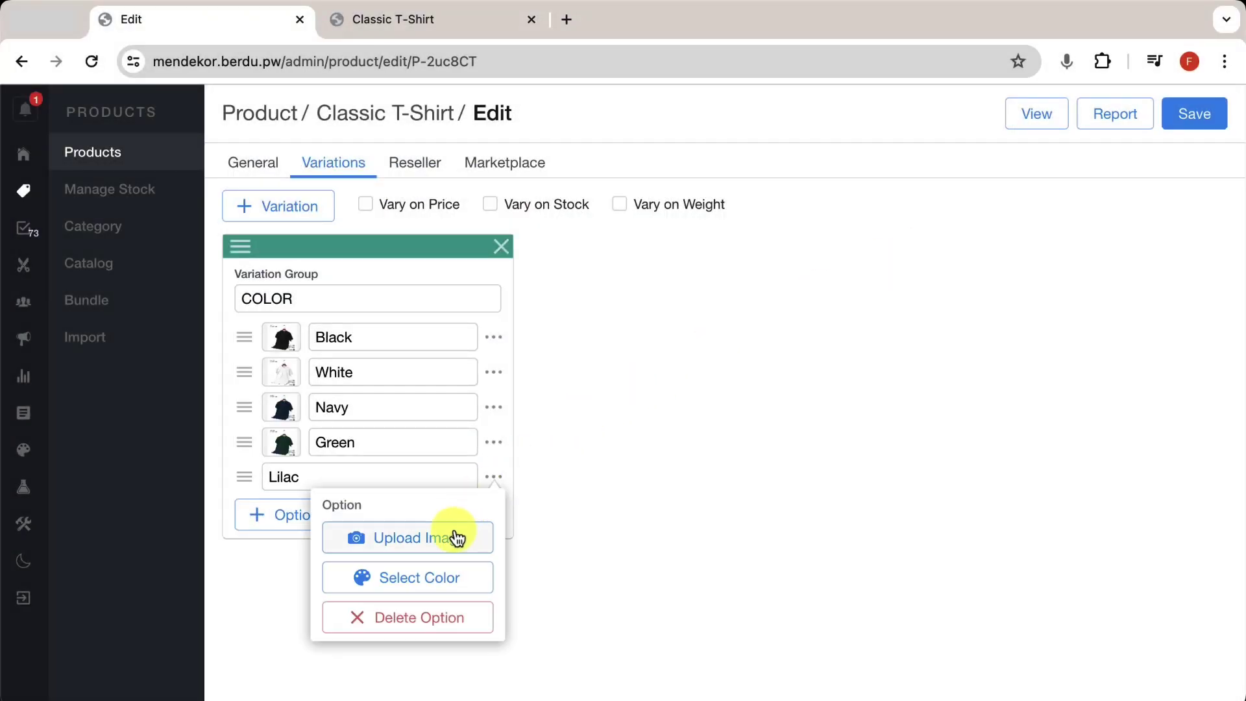
left_click(459, 536)
double_click(458, 407)
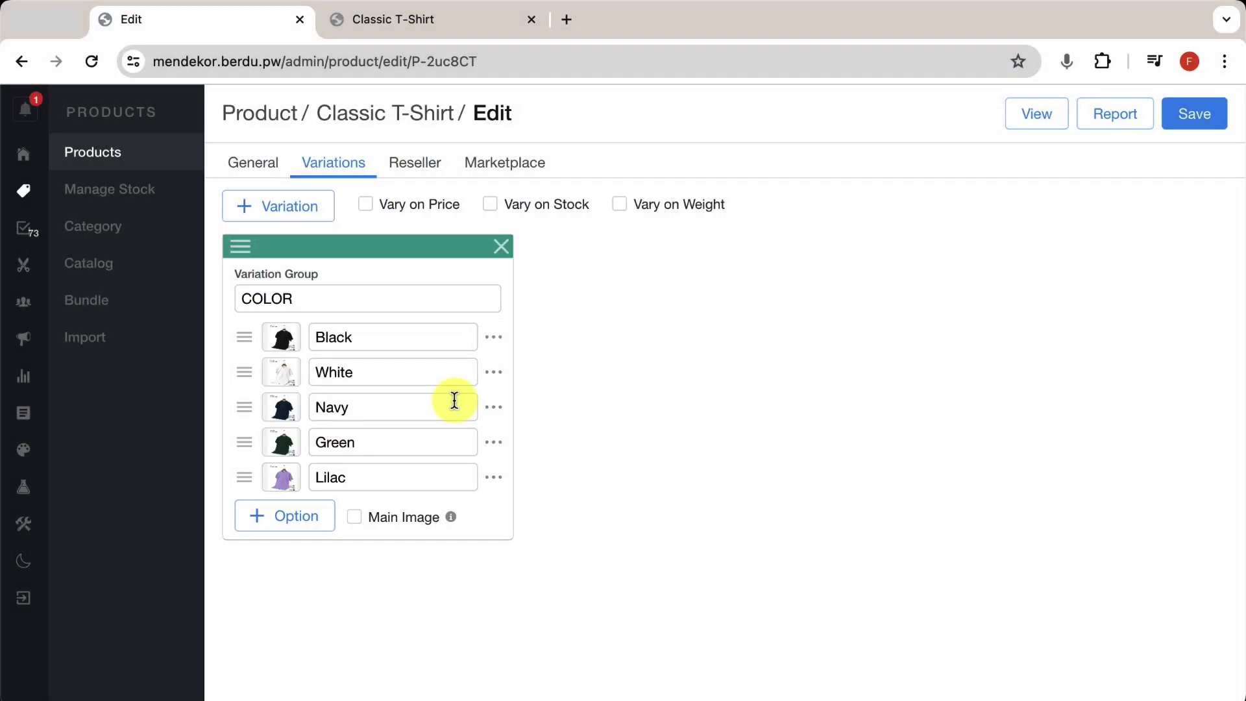
left_click(1191, 115)
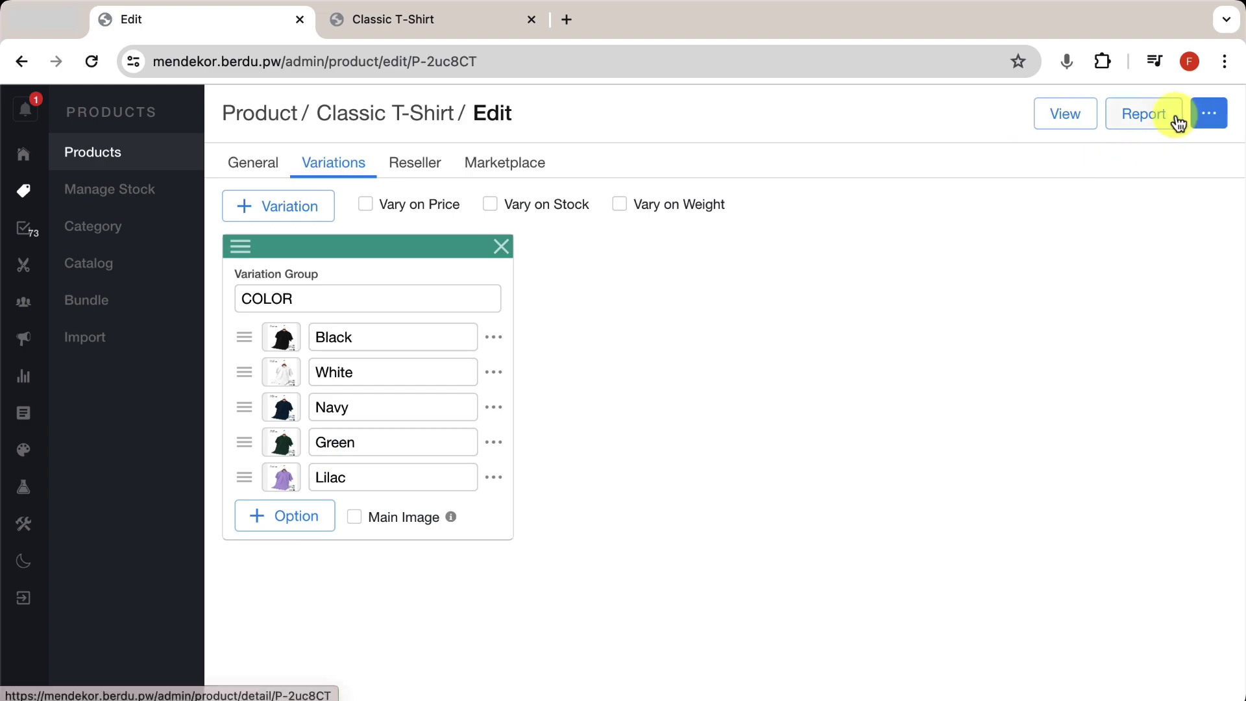
left_click(452, 26)
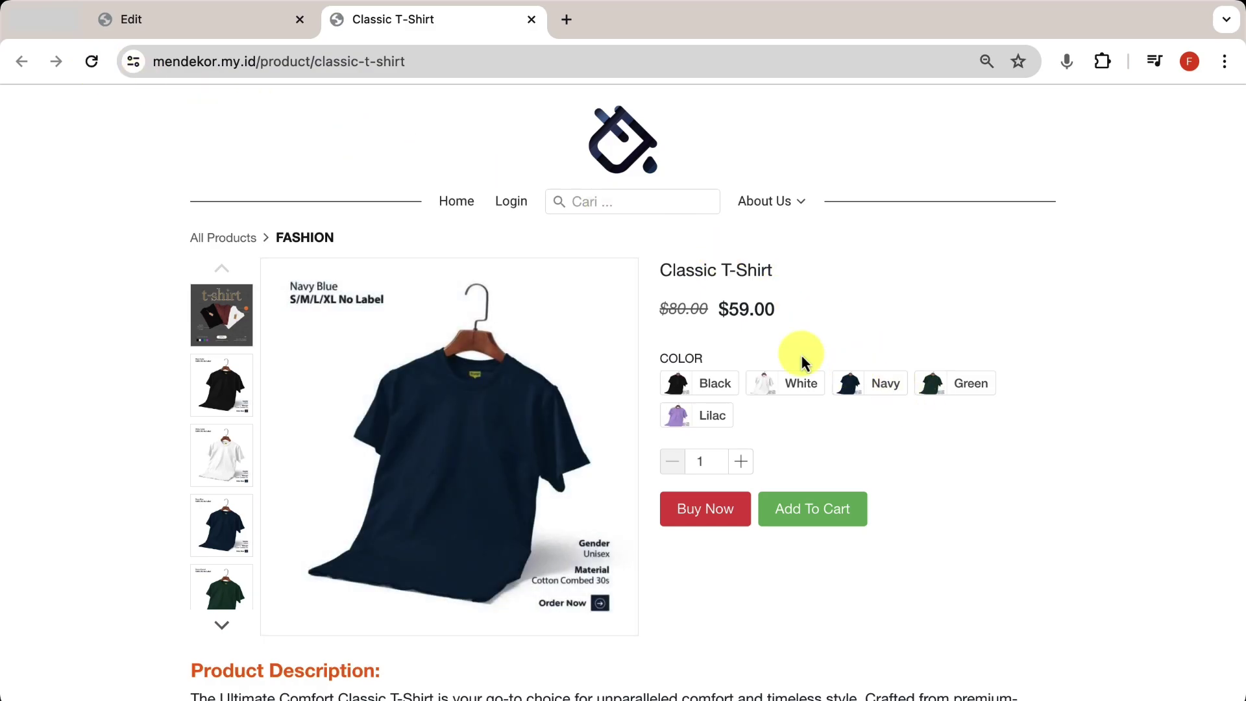
left_click(738, 394)
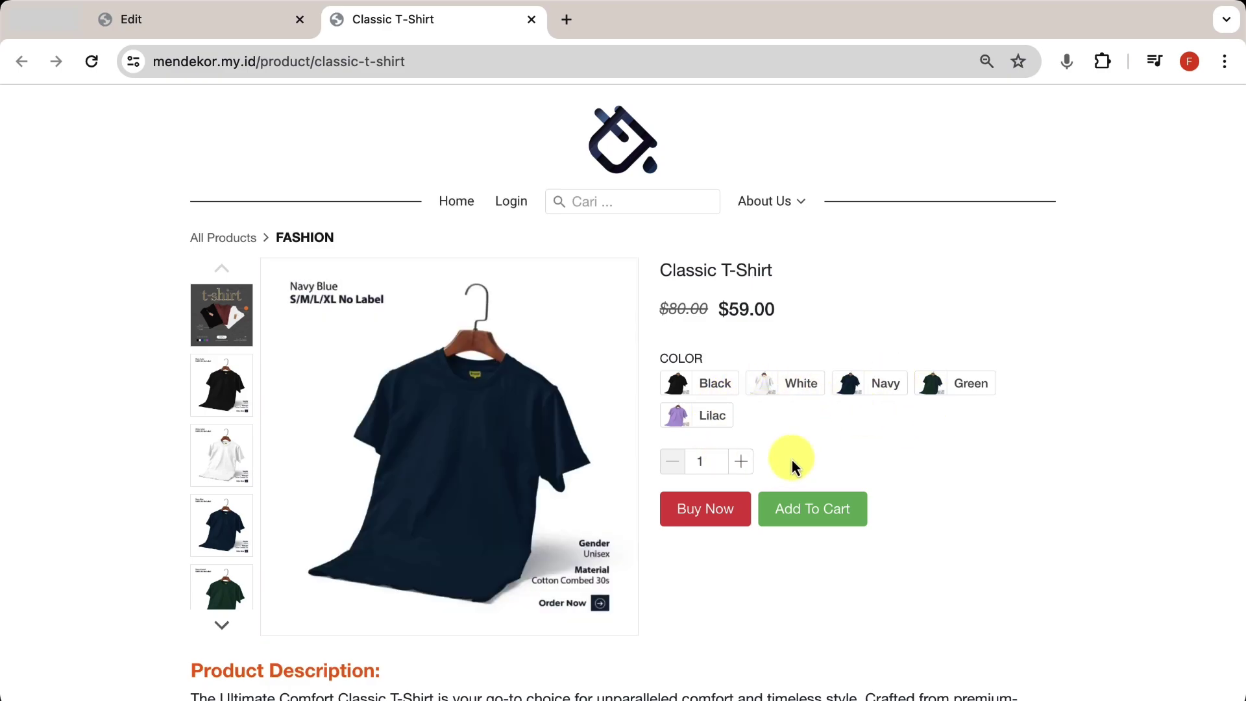
Add a second variation group named SIZE with options S and M
left_click(250, 30)
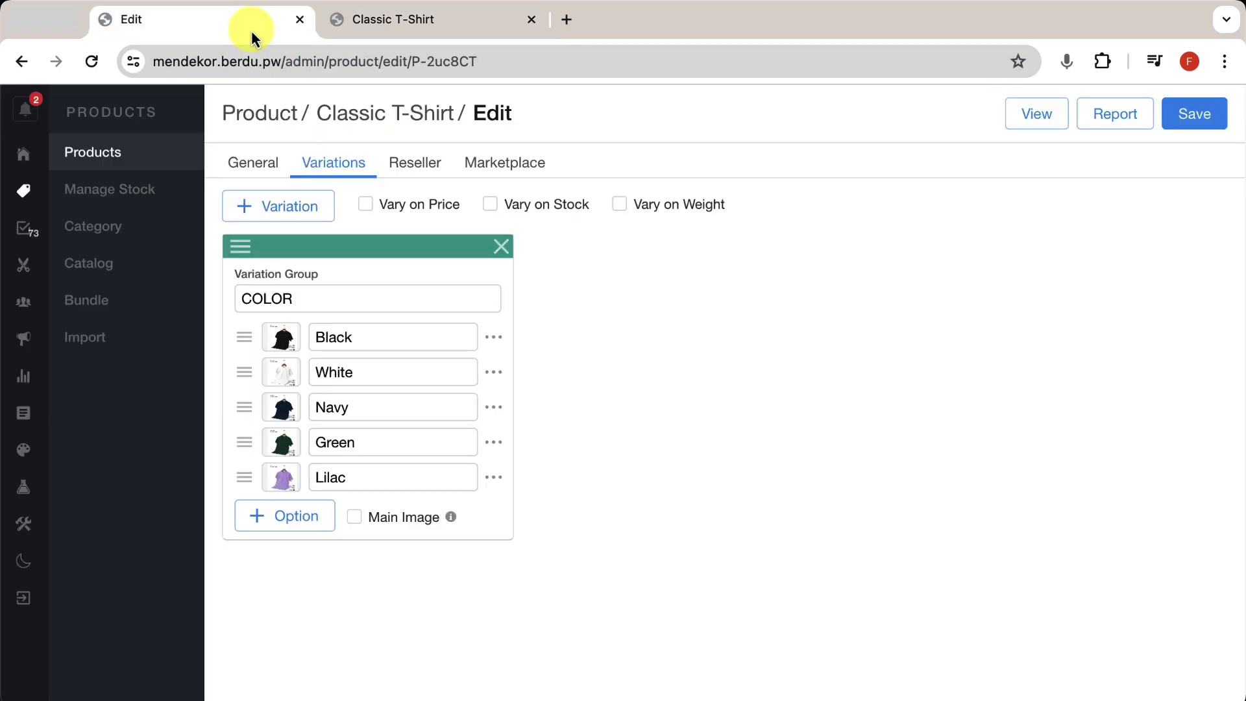
left_click(245, 206)
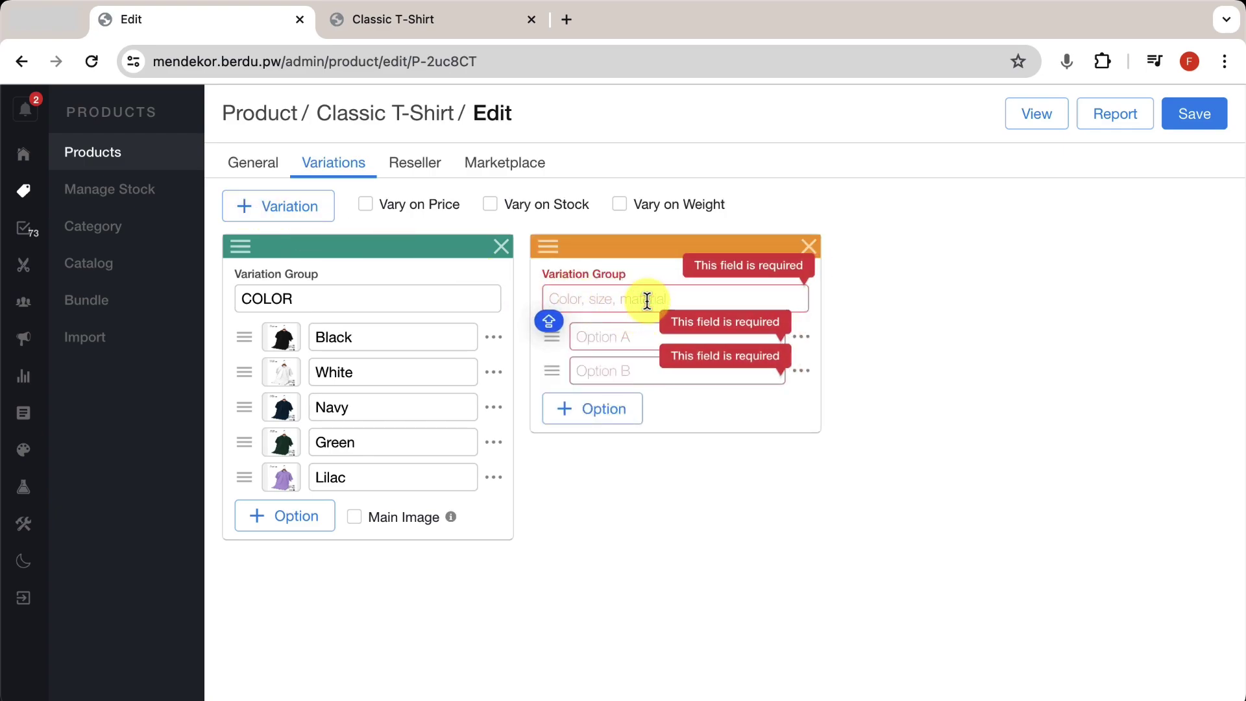
type("SIZE")
key("Tab")
type("S")
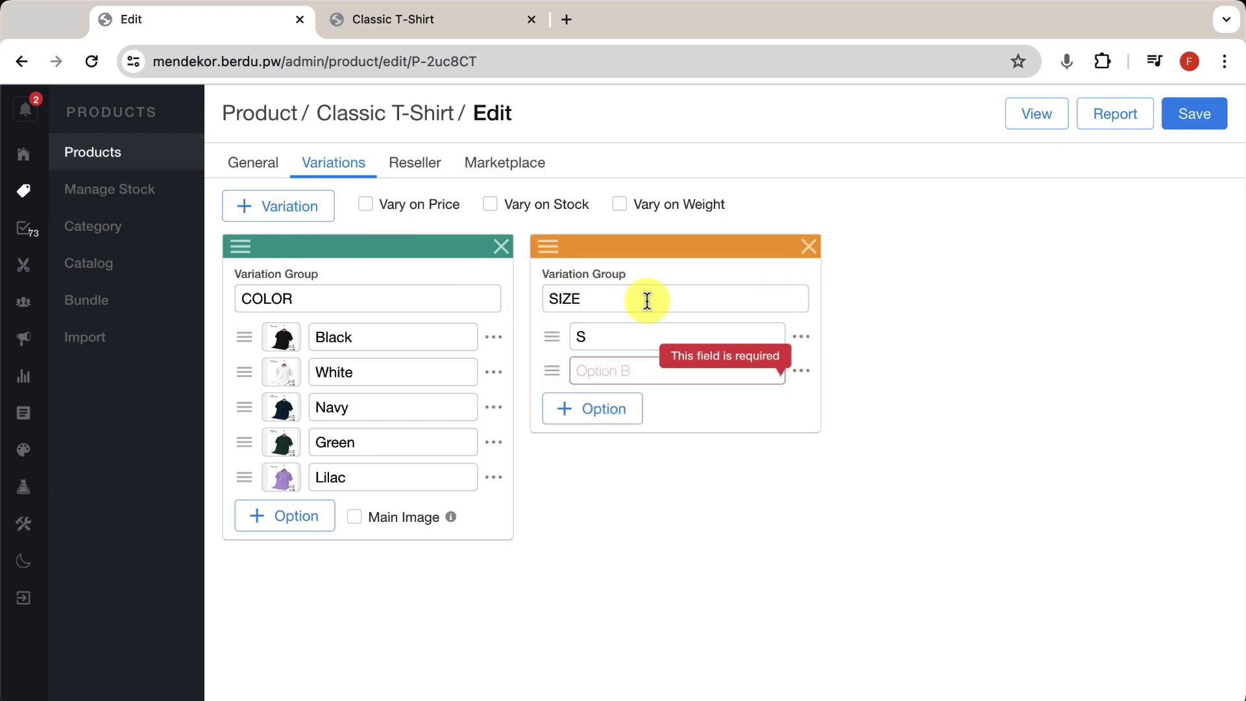
type("M")
Add the L, XL and 2XL size options and save the product
left_click(632, 408)
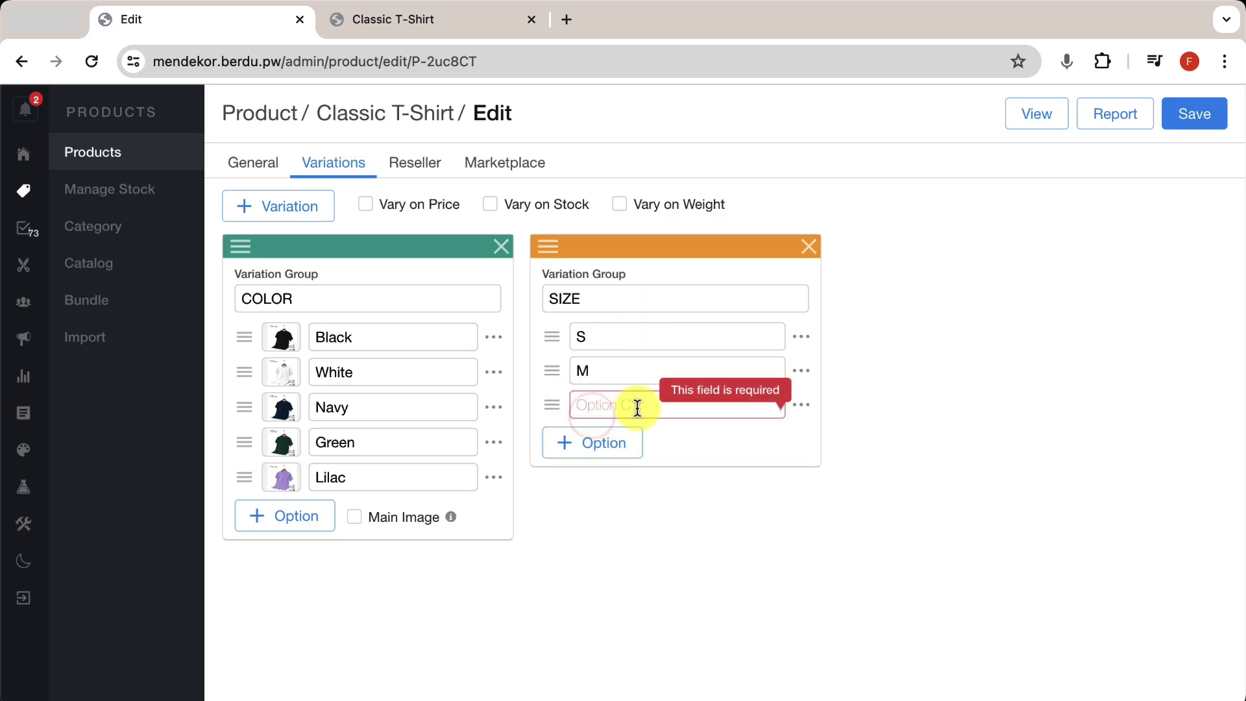
type("L")
left_click(622, 439)
type("XL")
left_click(626, 470)
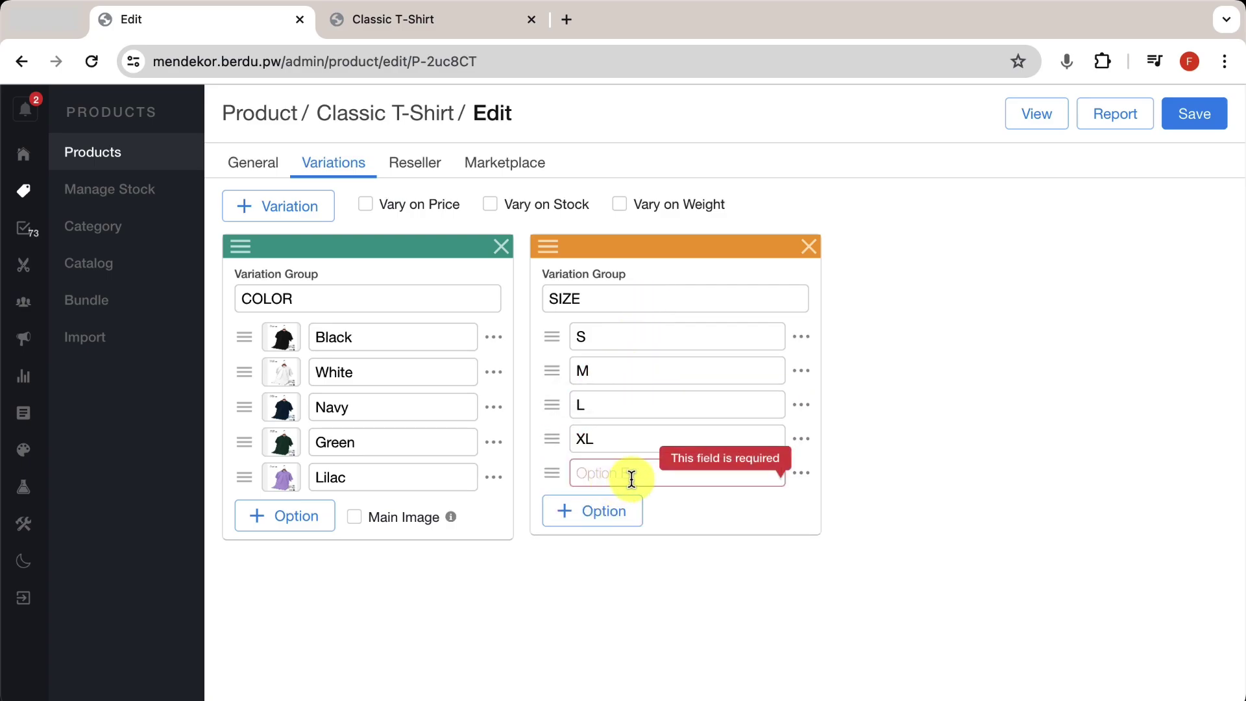
type("2XL")
key("Caps_Lock")
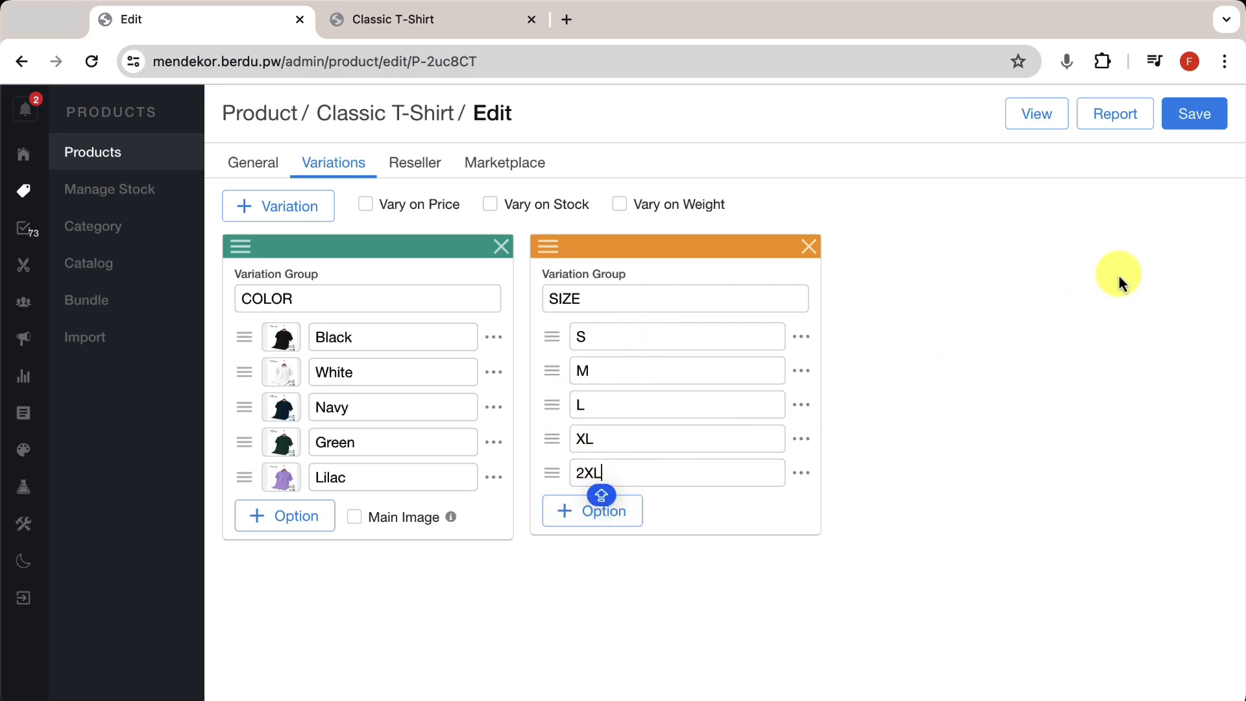
left_click(1212, 127)
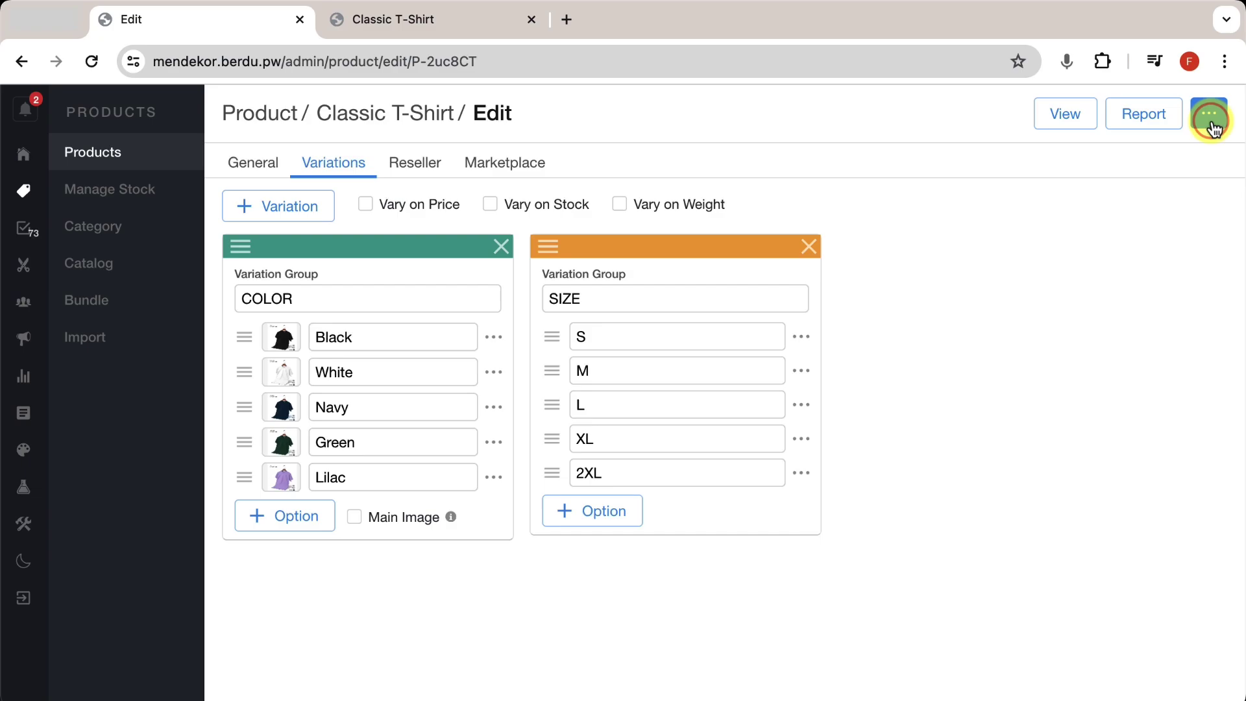
Reload the storefront page and select the White colour with size L
left_click(488, 25)
left_click(84, 62)
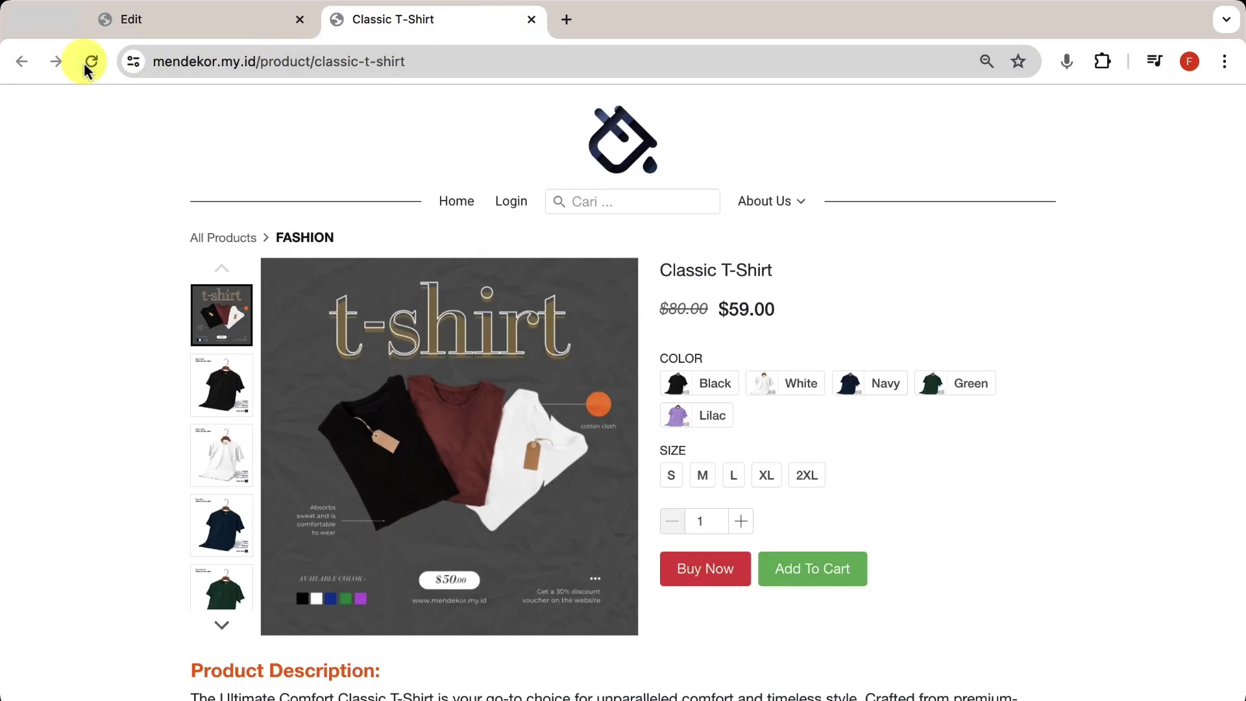
left_click(713, 418)
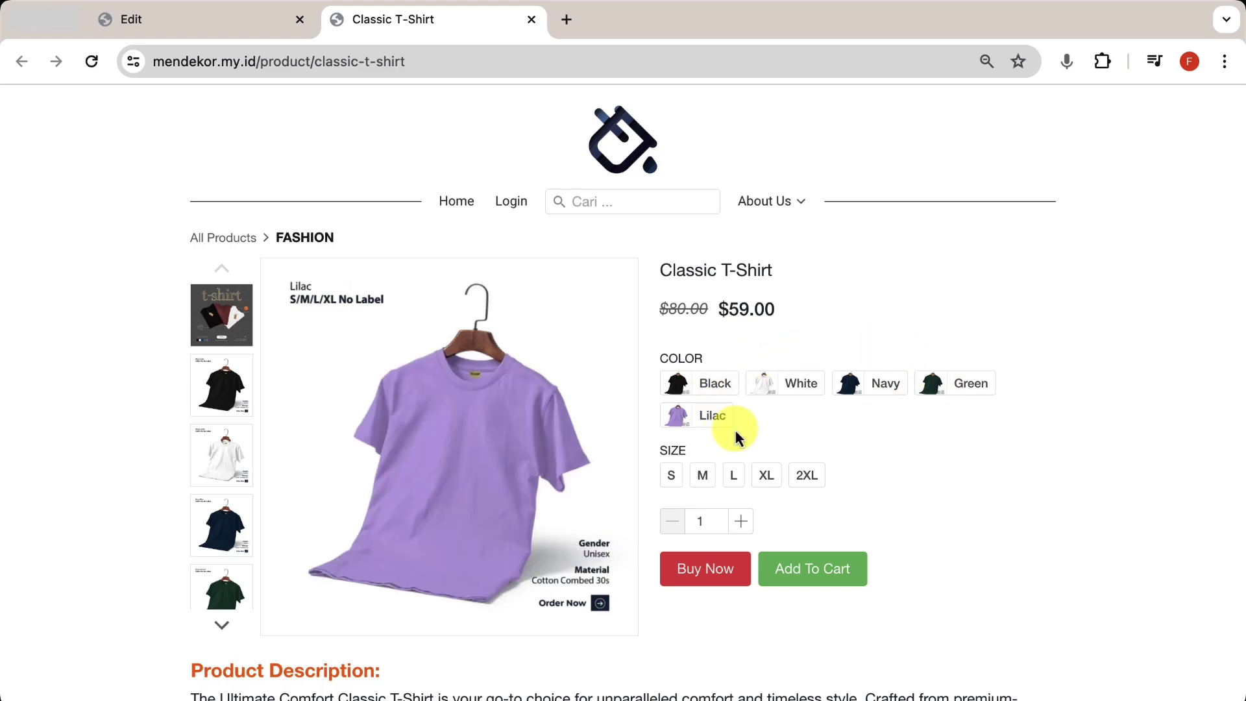
left_click(715, 386)
left_click(793, 388)
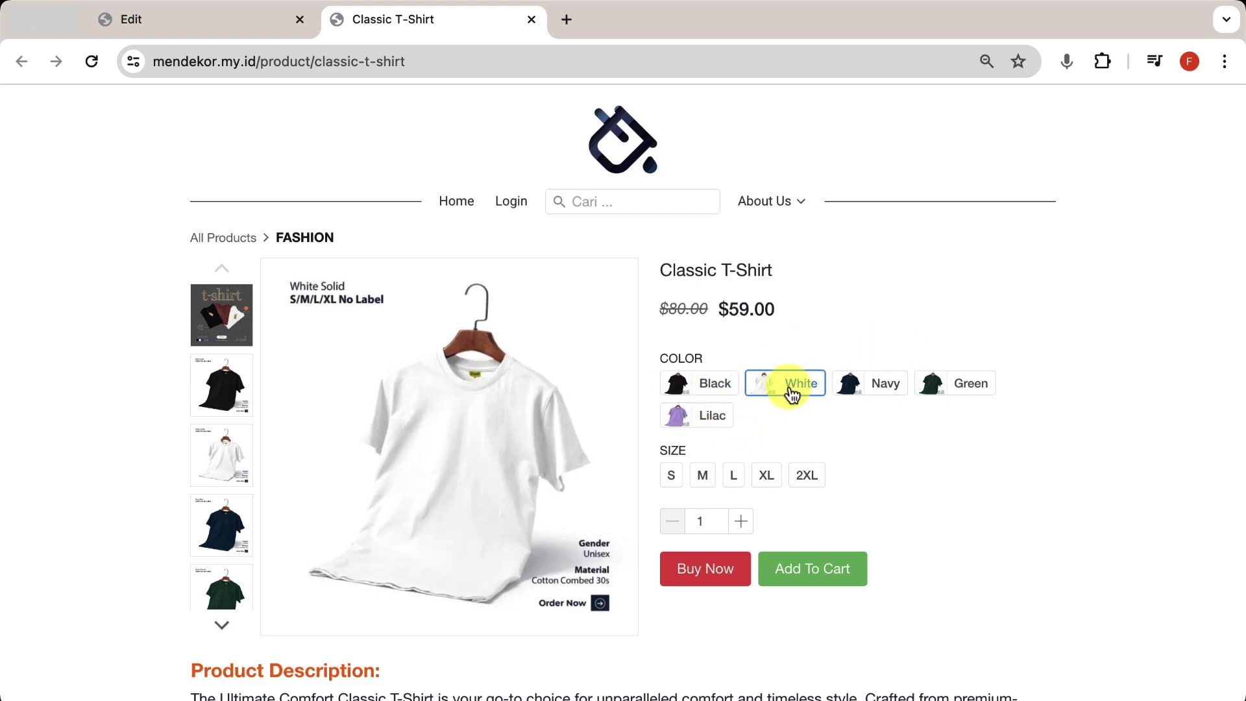
left_click(737, 476)
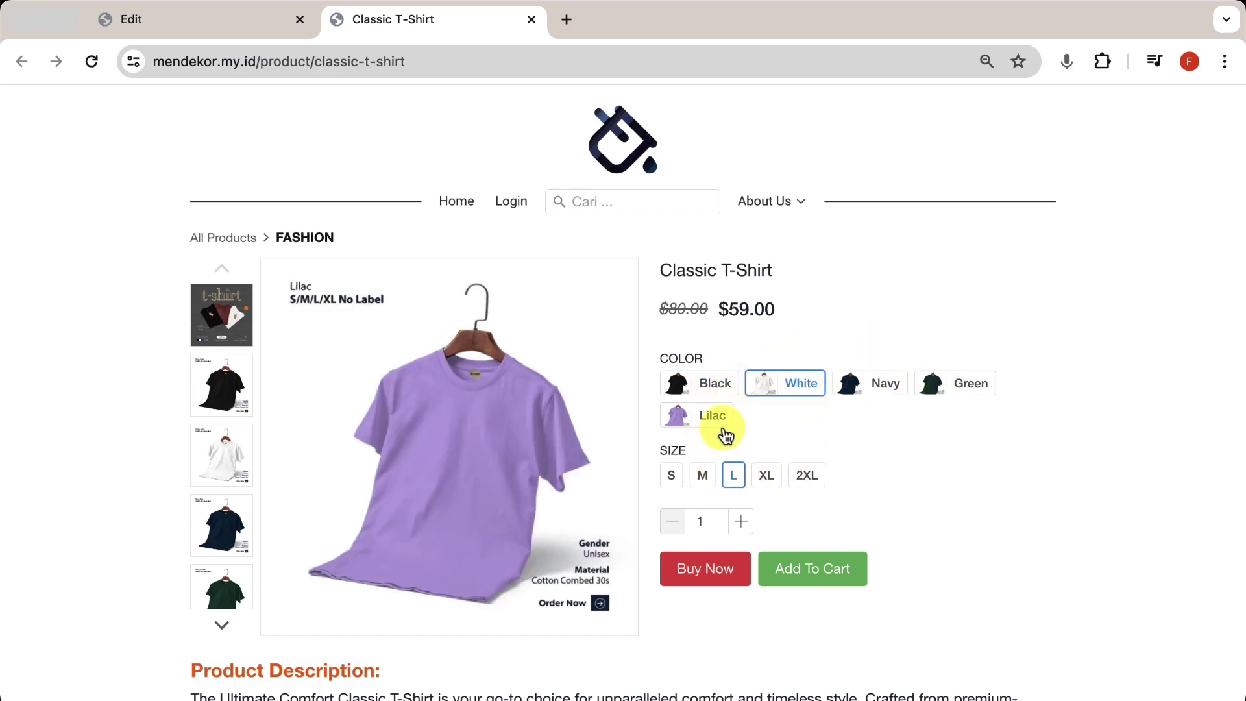